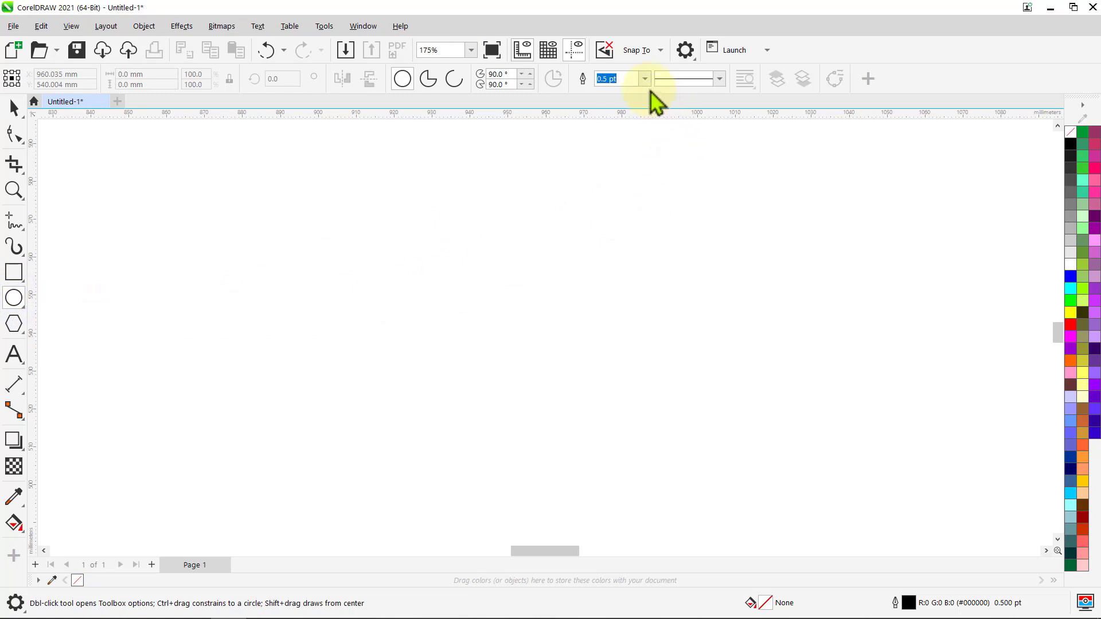
Step: Draw a circle about 86 mm in diameter from its centre, using a 1.0 pt default outline
{"action": "left_click", "coordinate": [647, 79]}
{"action": "left_click", "coordinate": [626, 130]}
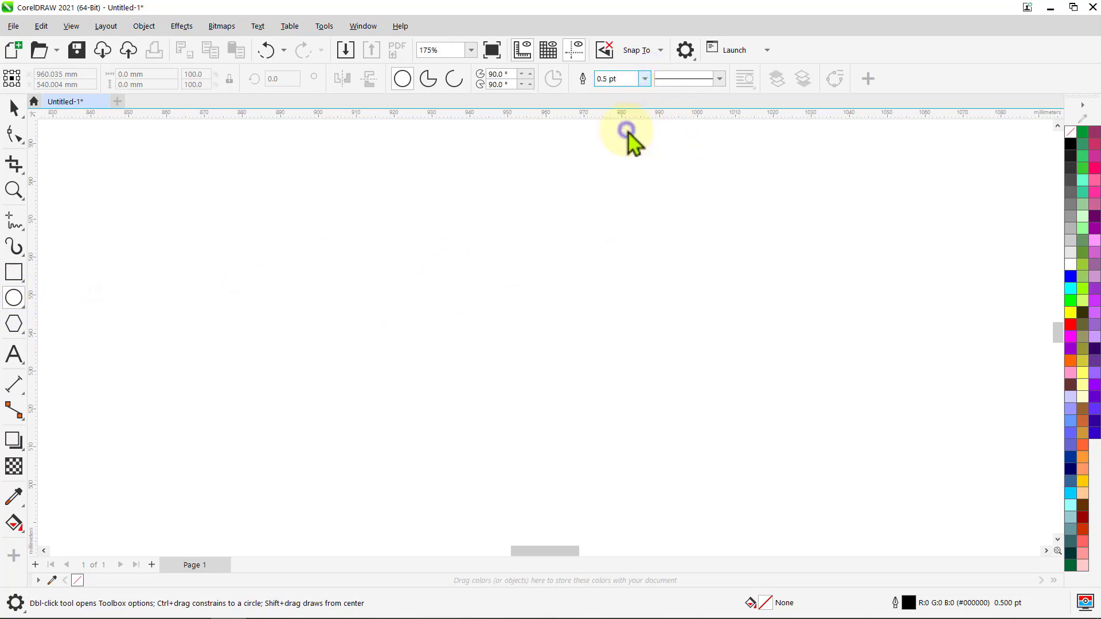
{"action": "left_click", "coordinate": [570, 401]}
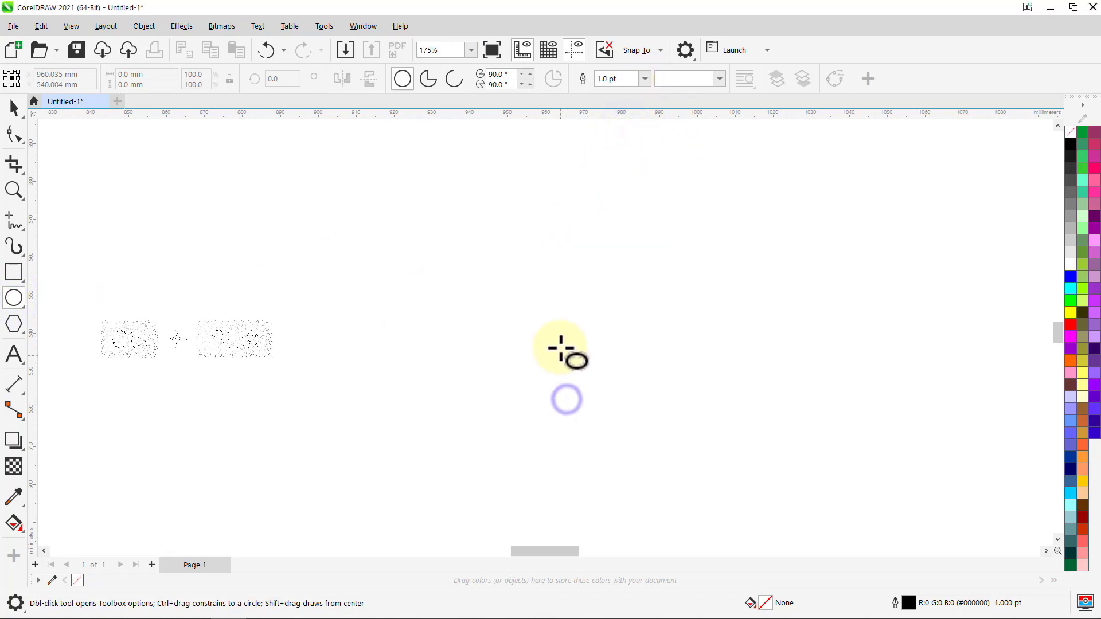
{"action": "left_click_drag", "start_coordinate": [556, 343], "coordinate": [721, 361]}
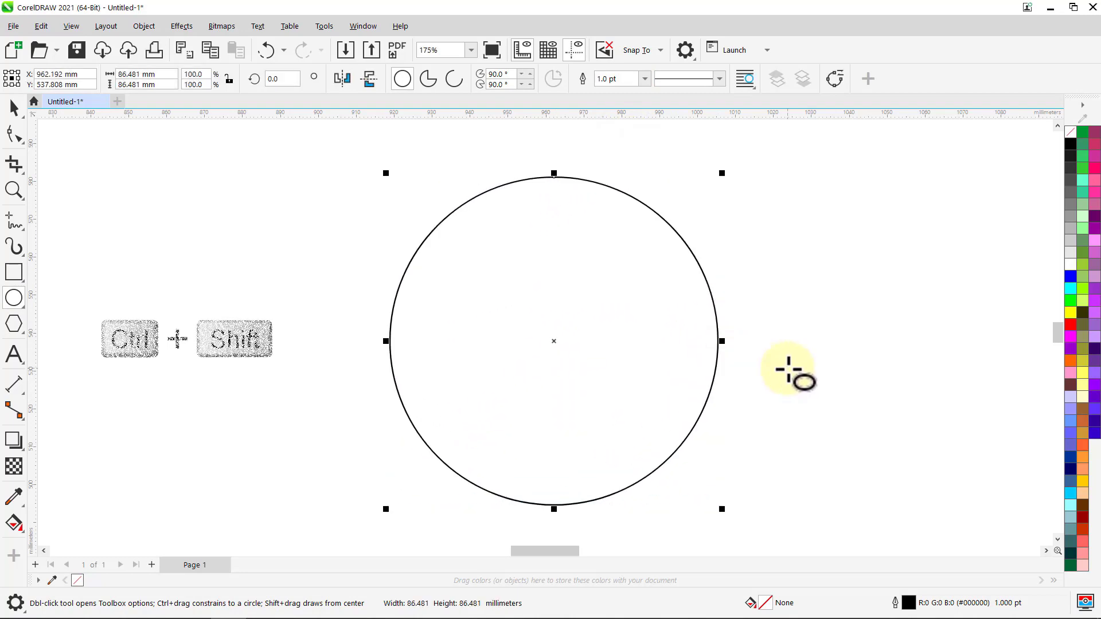
Step: Resize the circle to 100 mm in width and height with the proportions locked
{"action": "key", "text": "space"}
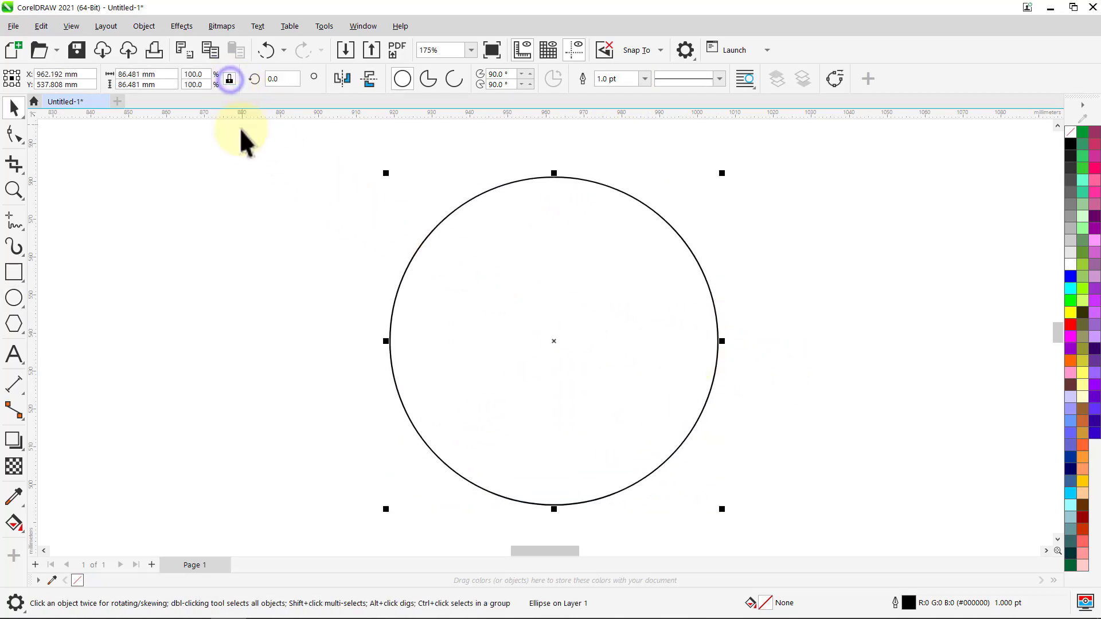
{"action": "left_click", "coordinate": [166, 77]}
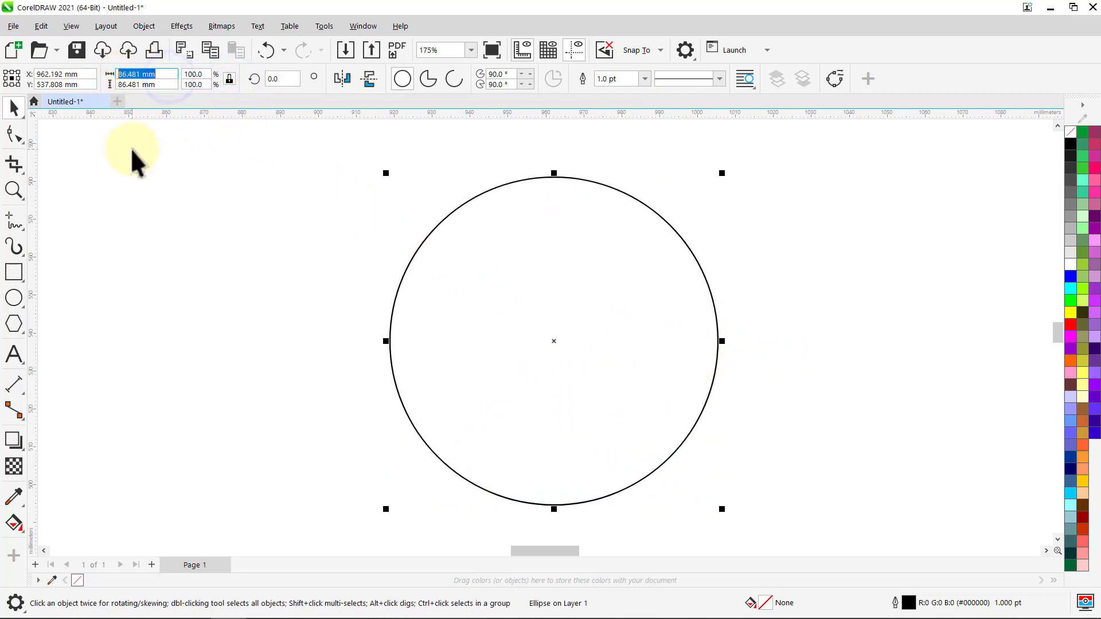
{"action": "type", "text": "100"}
{"action": "key", "text": "Return"}
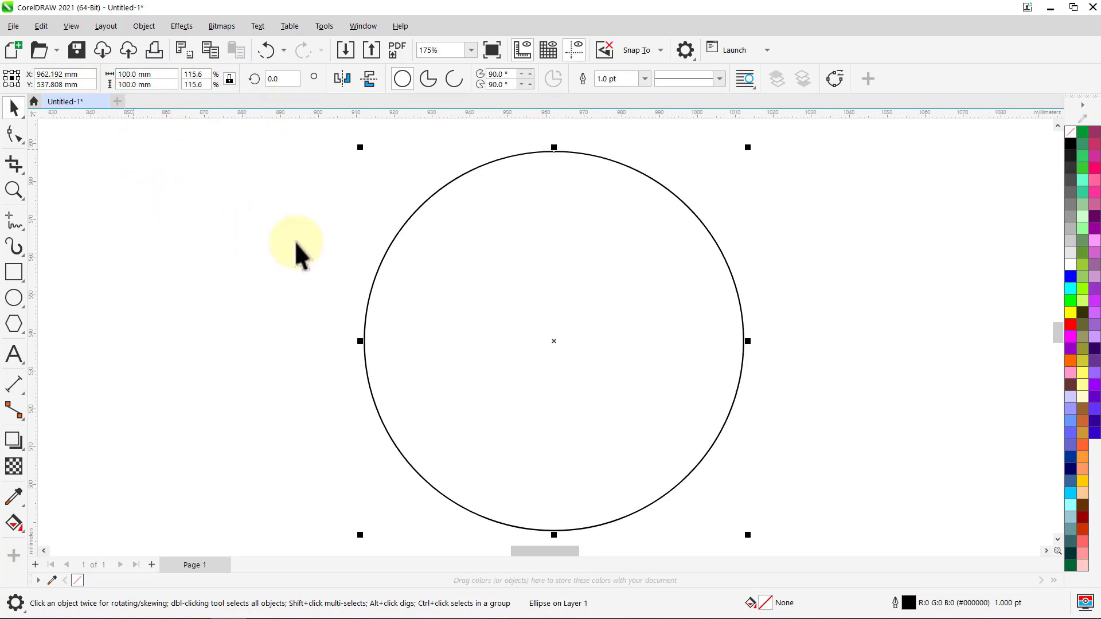
Step: Make a smaller concentric copy of the circle and set its diameter to 20 mm
{"action": "left_click_drag", "start_coordinate": [748, 147], "coordinate": [675, 248]}
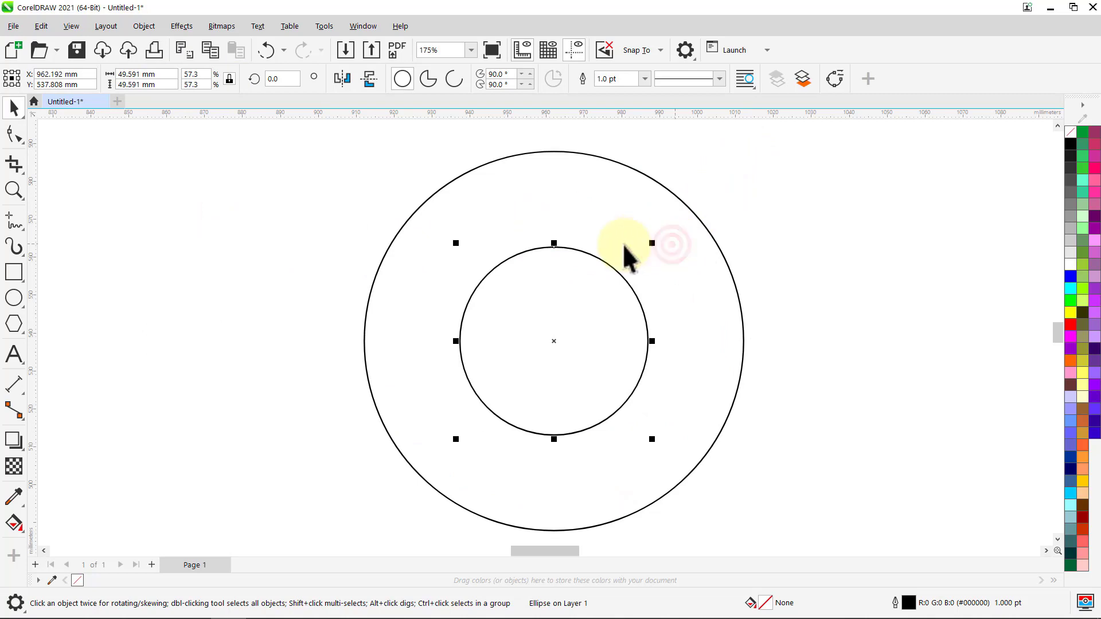
{"action": "left_click", "coordinate": [162, 85]}
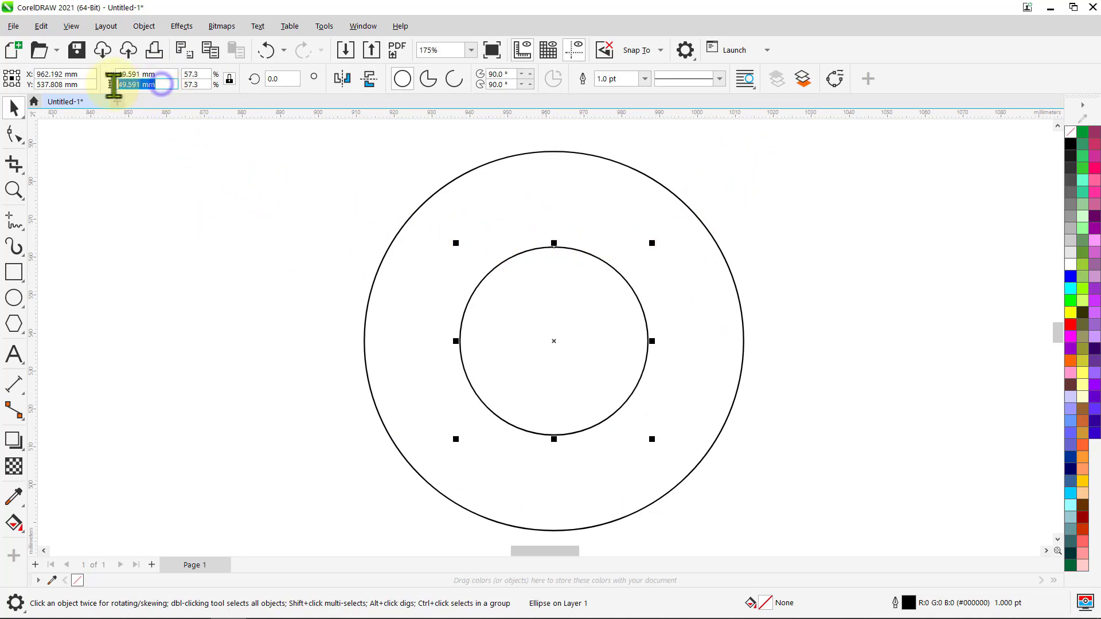
{"action": "key", "text": "Return"}
{"action": "left_click", "coordinate": [138, 154]}
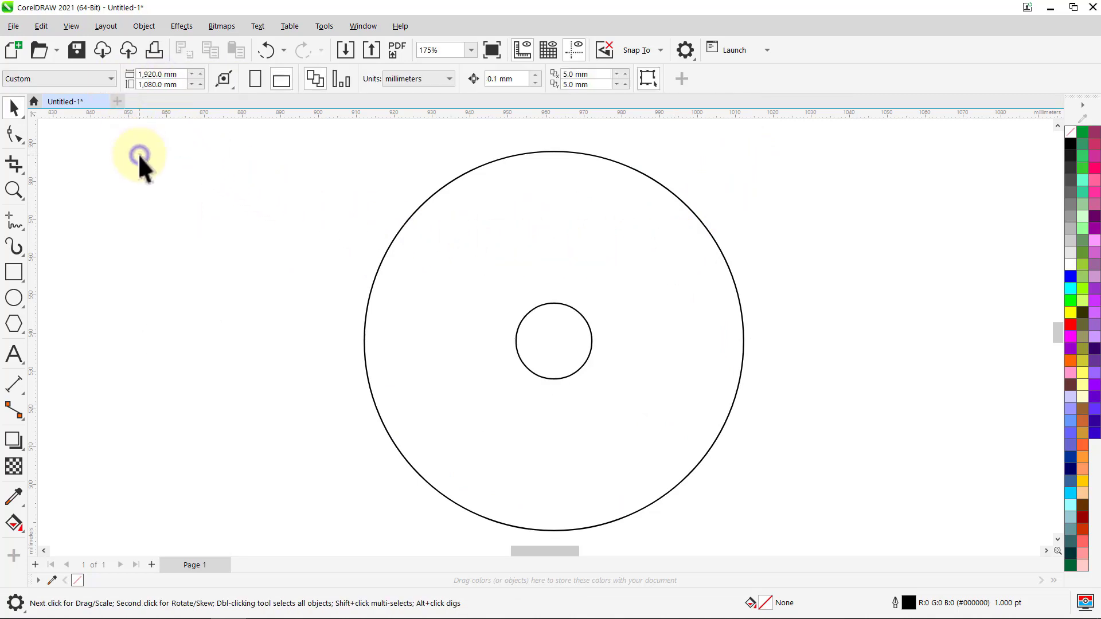
Step: Align the small circle and the large circle along their bottom edges
{"action": "key", "text": "ctrl+a"}
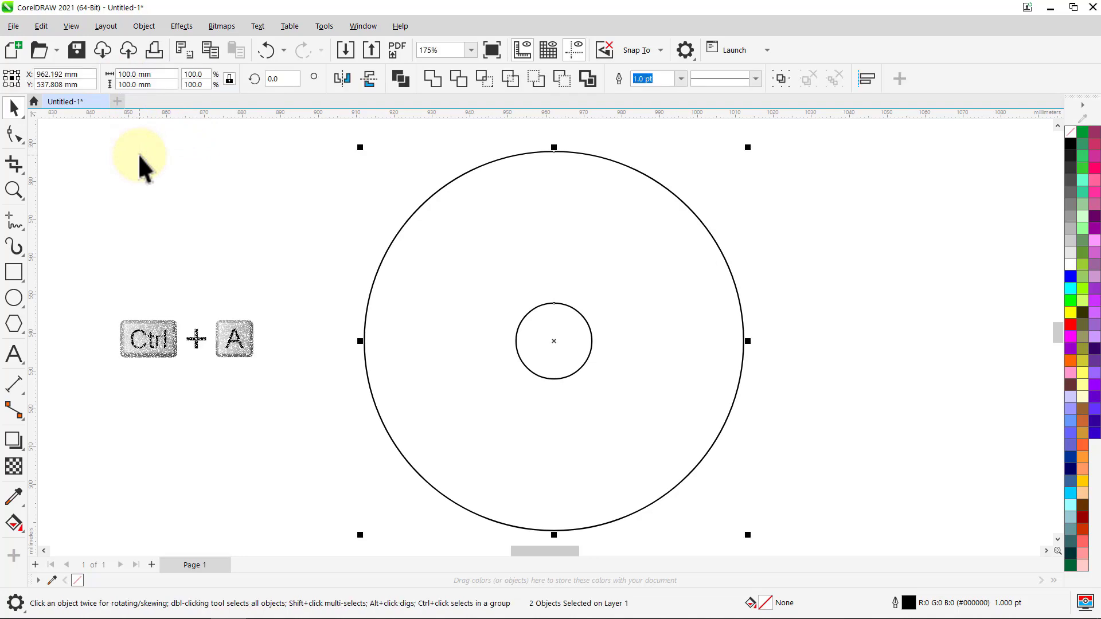
{"action": "key", "text": "b"}
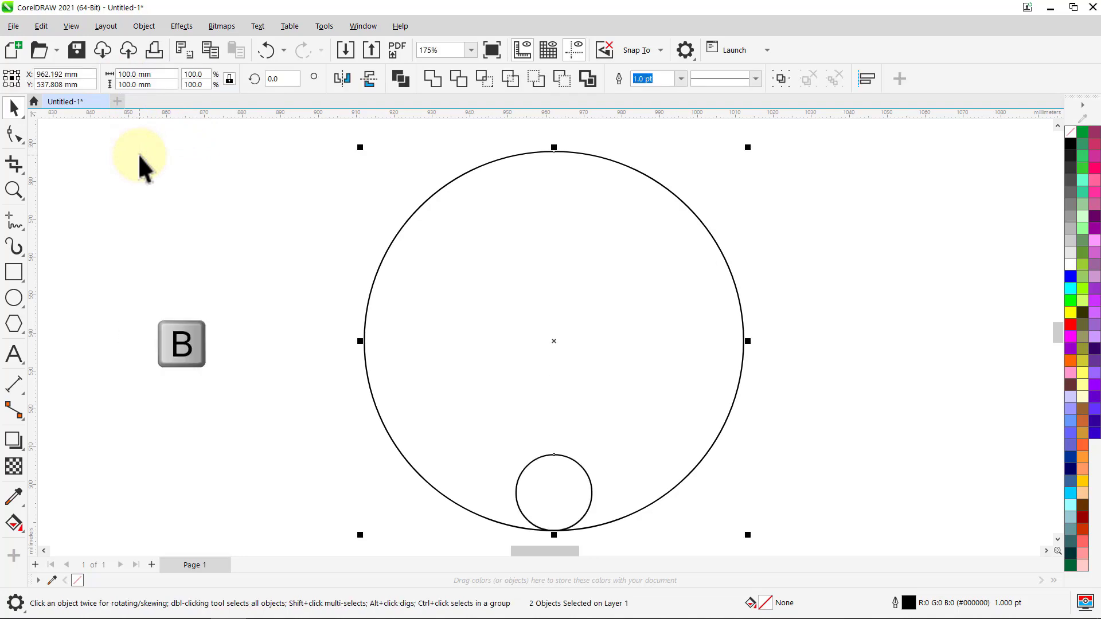
{"action": "left_click", "coordinate": [138, 155]}
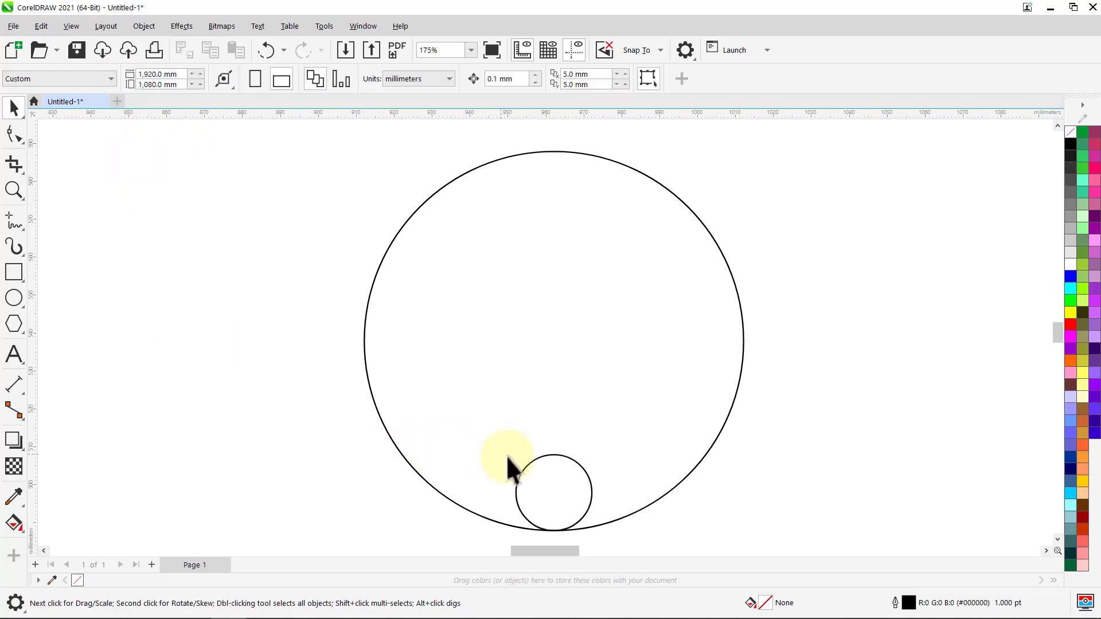
Step: Set the small circle's outline width to 10.0 pt
{"action": "left_click", "coordinate": [534, 462]}
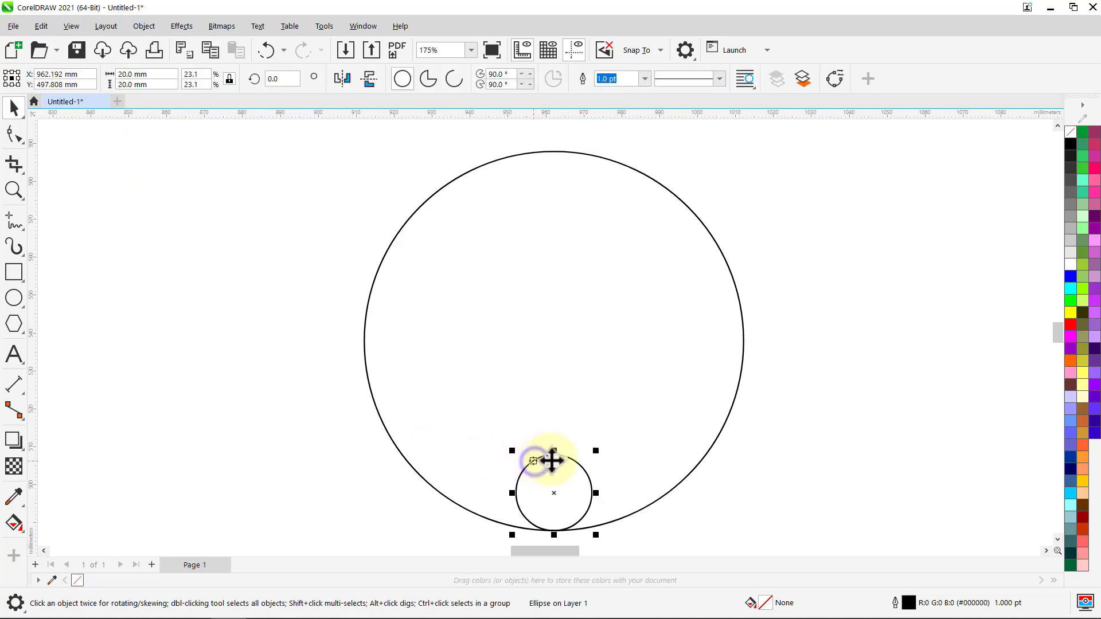
{"action": "left_click", "coordinate": [645, 79]}
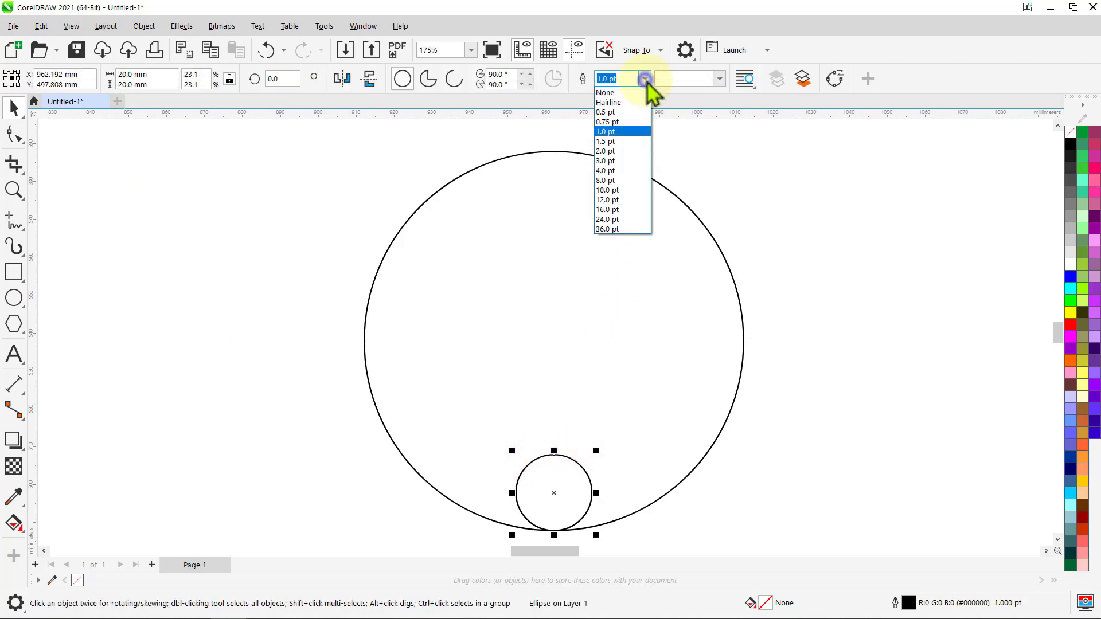
{"action": "left_click", "coordinate": [621, 191]}
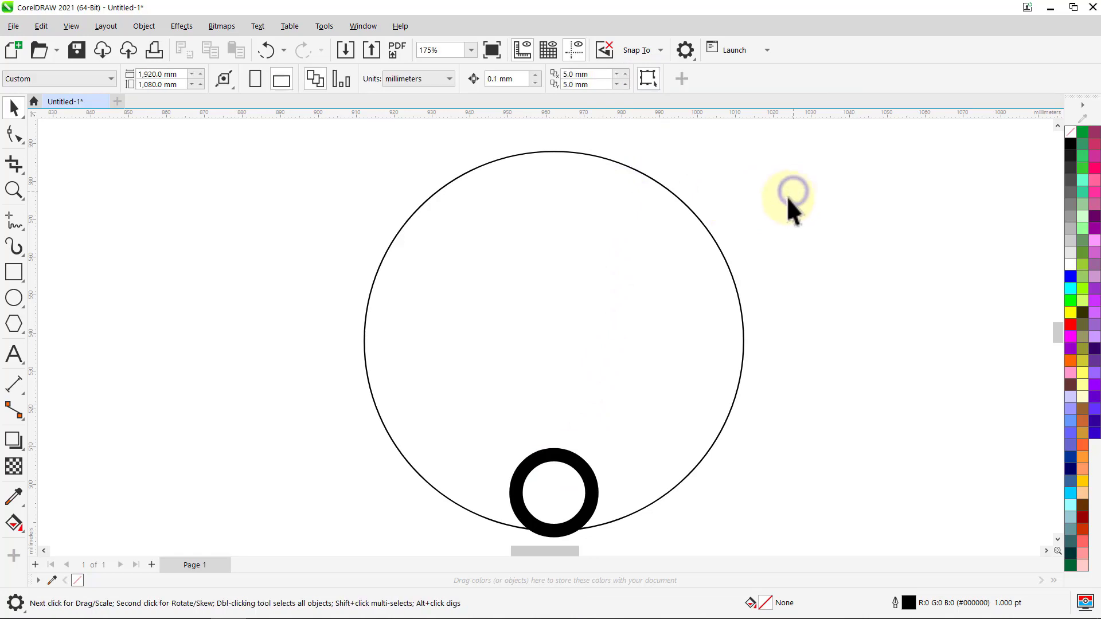
Step: Set the large circle's outline width to 4.0 pt
{"action": "left_click", "coordinate": [684, 202]}
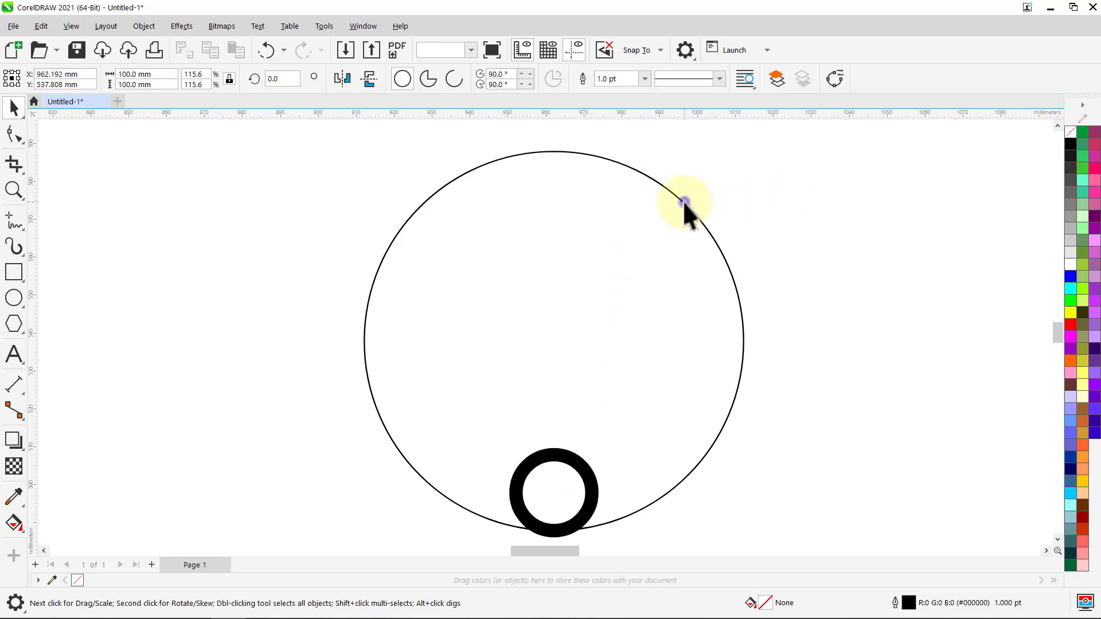
{"action": "left_click", "coordinate": [645, 79]}
{"action": "left_click", "coordinate": [624, 171]}
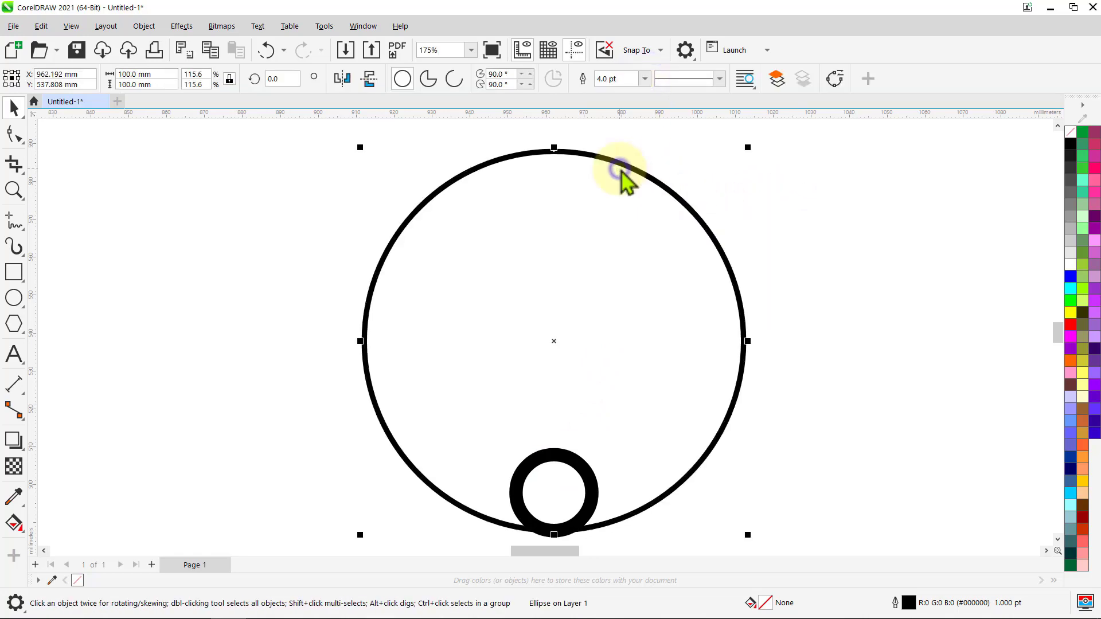
{"action": "left_click", "coordinate": [790, 151]}
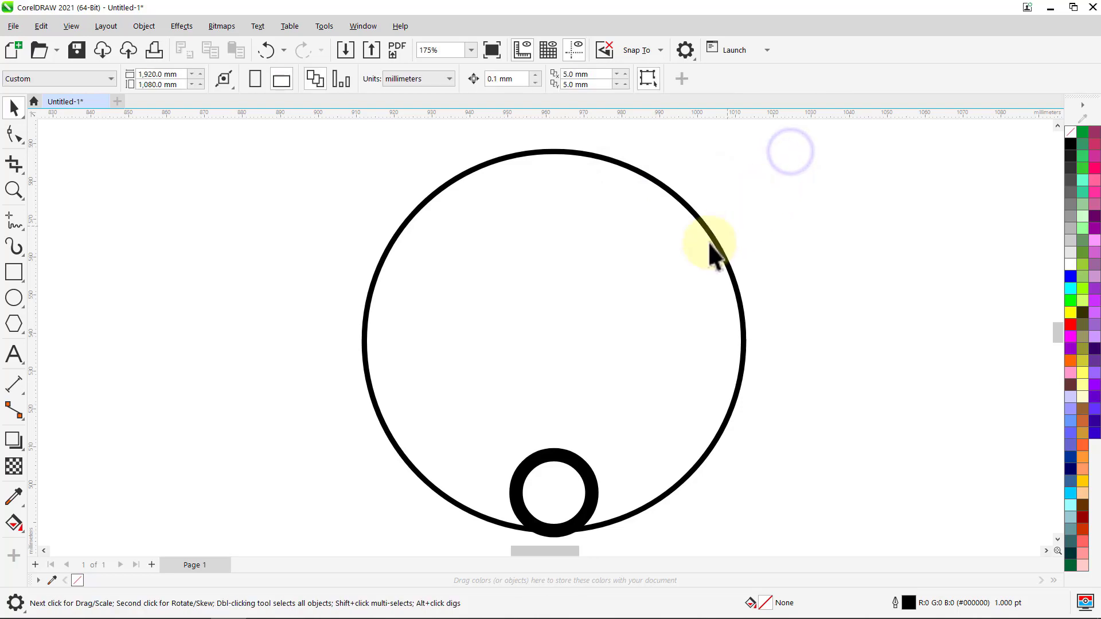
Step: Blend the small circle with the large circle using 8 intermediate steps
{"action": "left_click", "coordinate": [13, 442]}
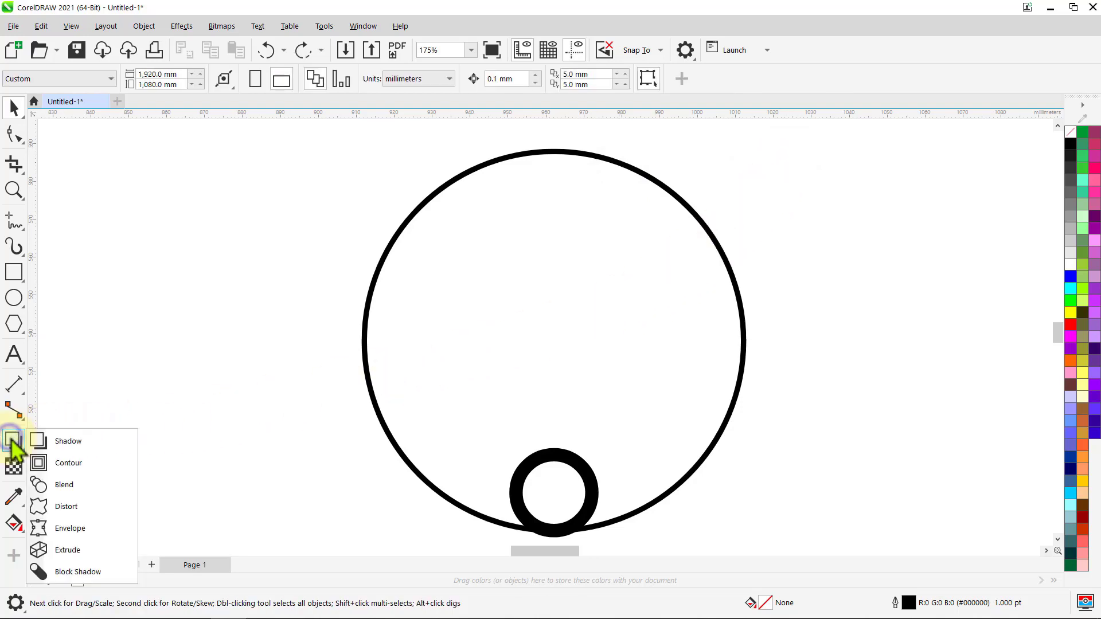
{"action": "left_click", "coordinate": [92, 487]}
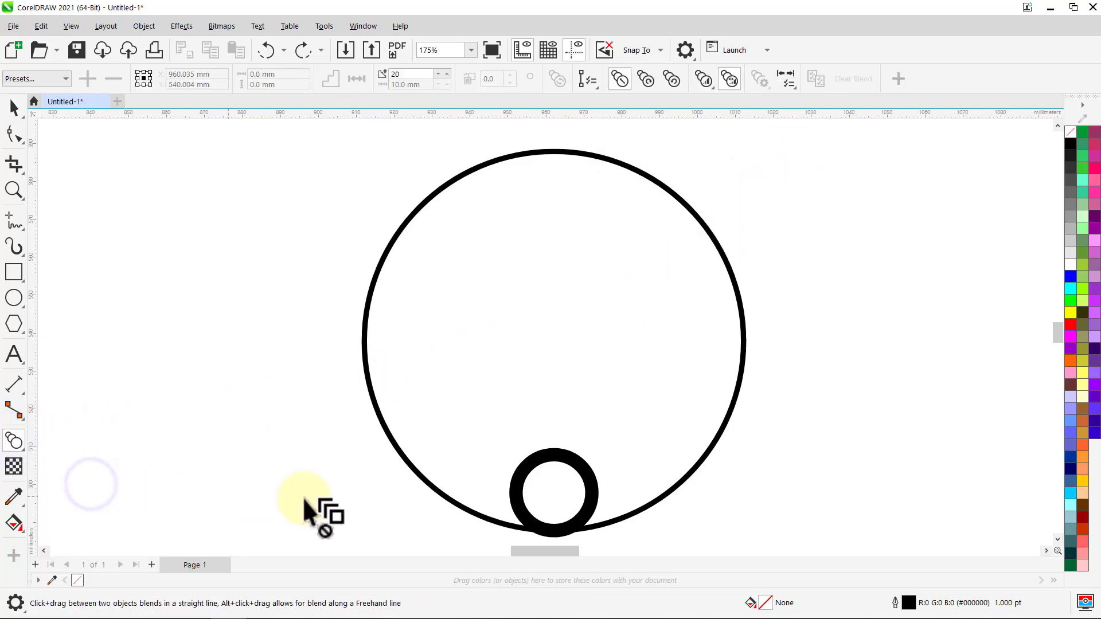
{"action": "left_click", "coordinate": [594, 480]}
{"action": "left_click_drag", "start_coordinate": [552, 453], "coordinate": [545, 221]}
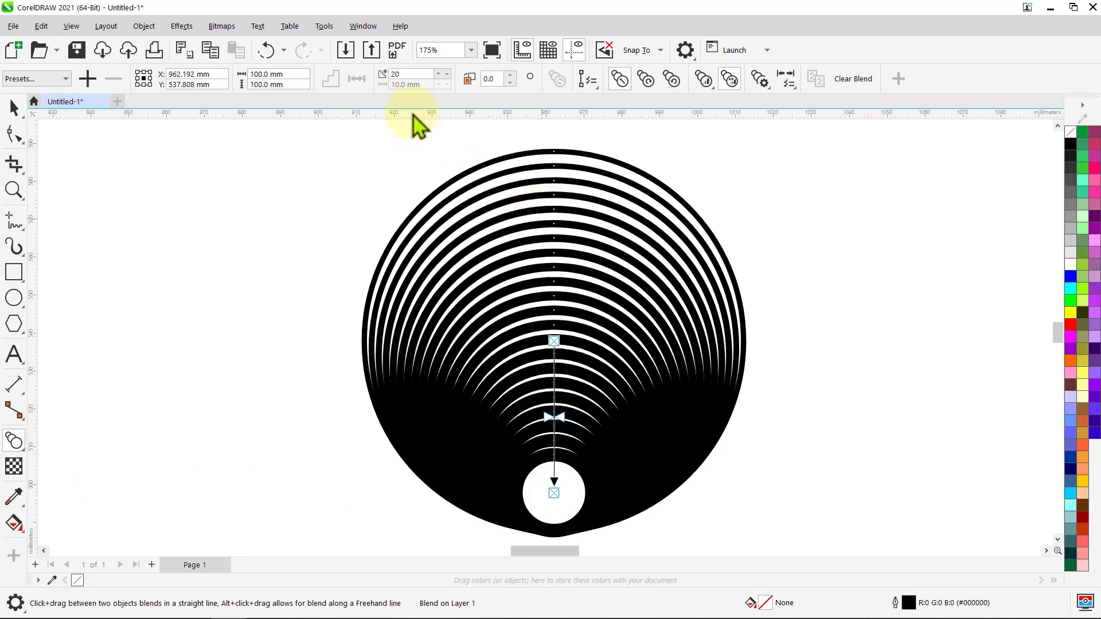
{"action": "type", "text": "8"}
{"action": "key", "text": "Return"}
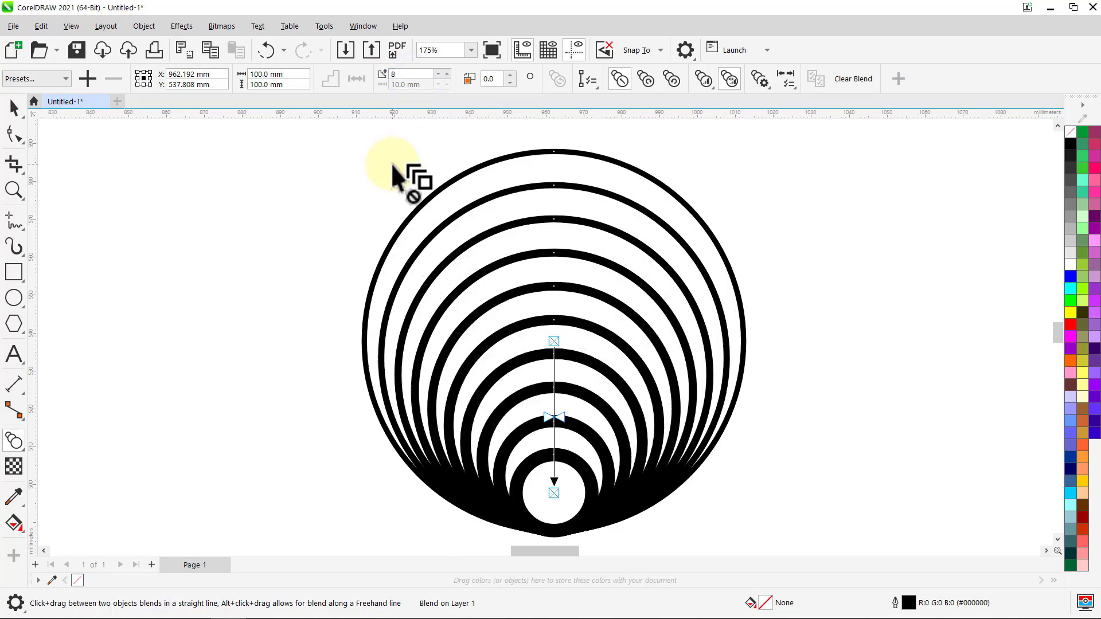
Step: Break the circle blend apart and ungroup everything into separate circles
{"action": "left_click", "coordinate": [13, 106]}
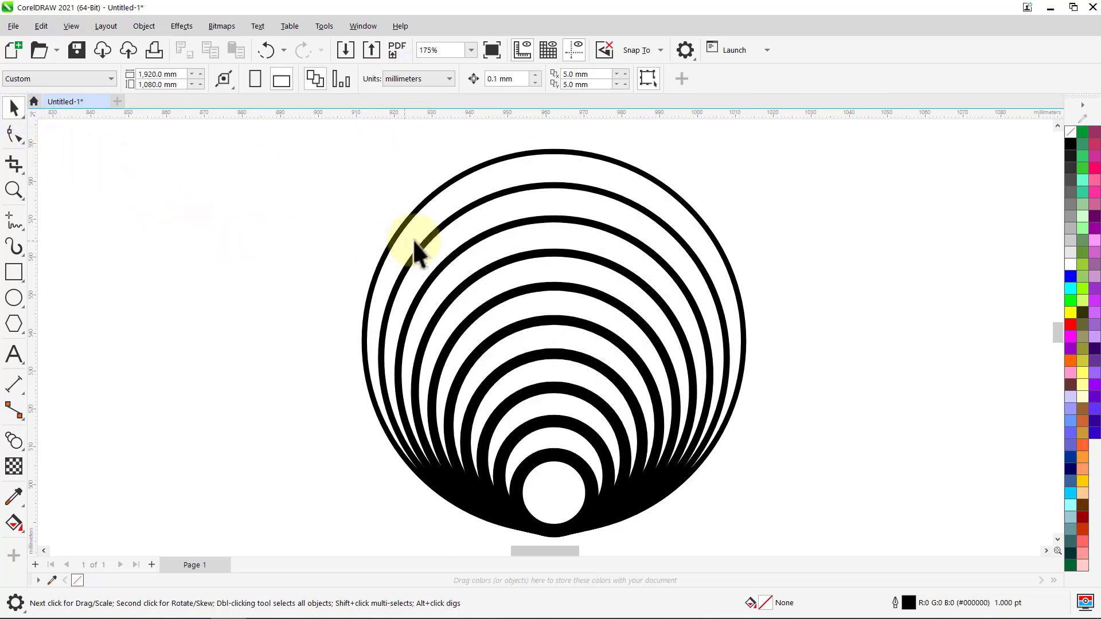
{"action": "left_click", "coordinate": [430, 240]}
{"action": "right_click", "coordinate": [430, 240]}
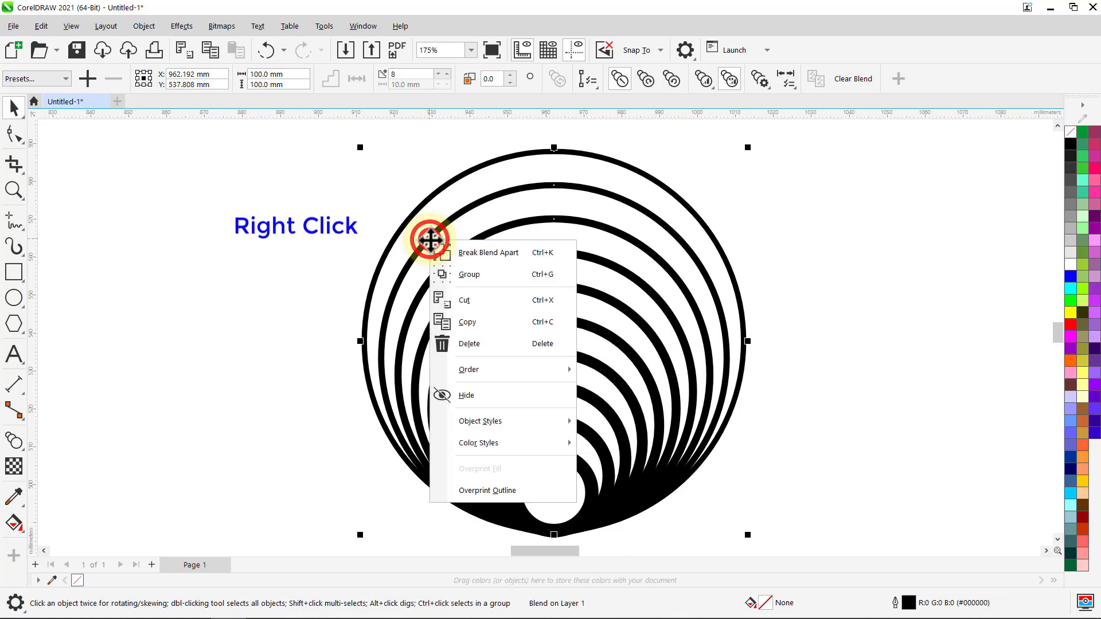
{"action": "left_click", "coordinate": [449, 257]}
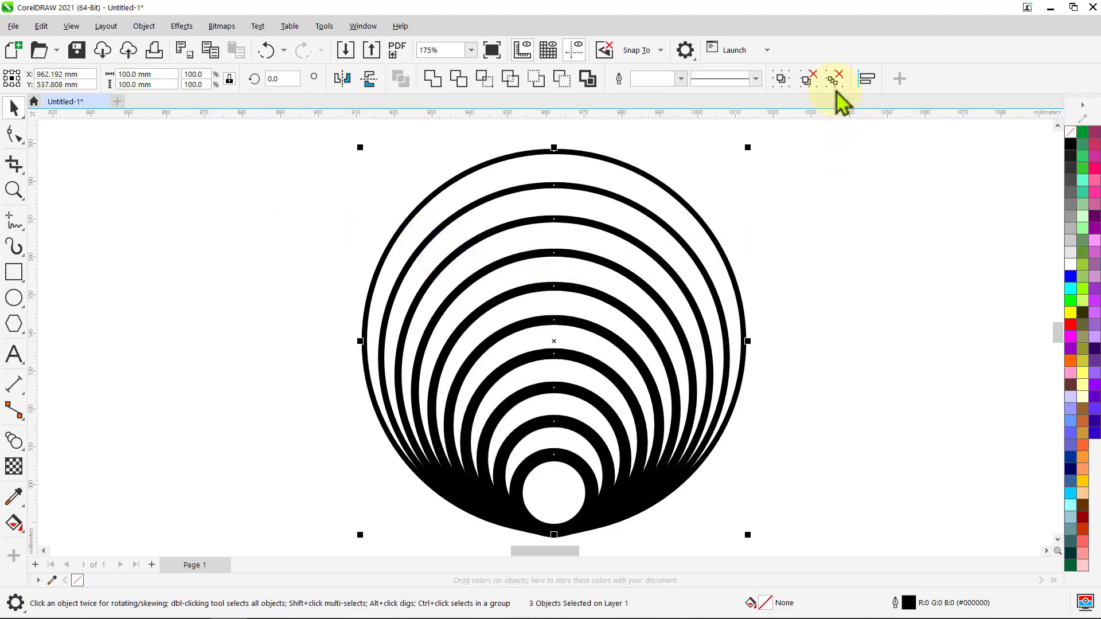
{"action": "left_click", "coordinate": [835, 160]}
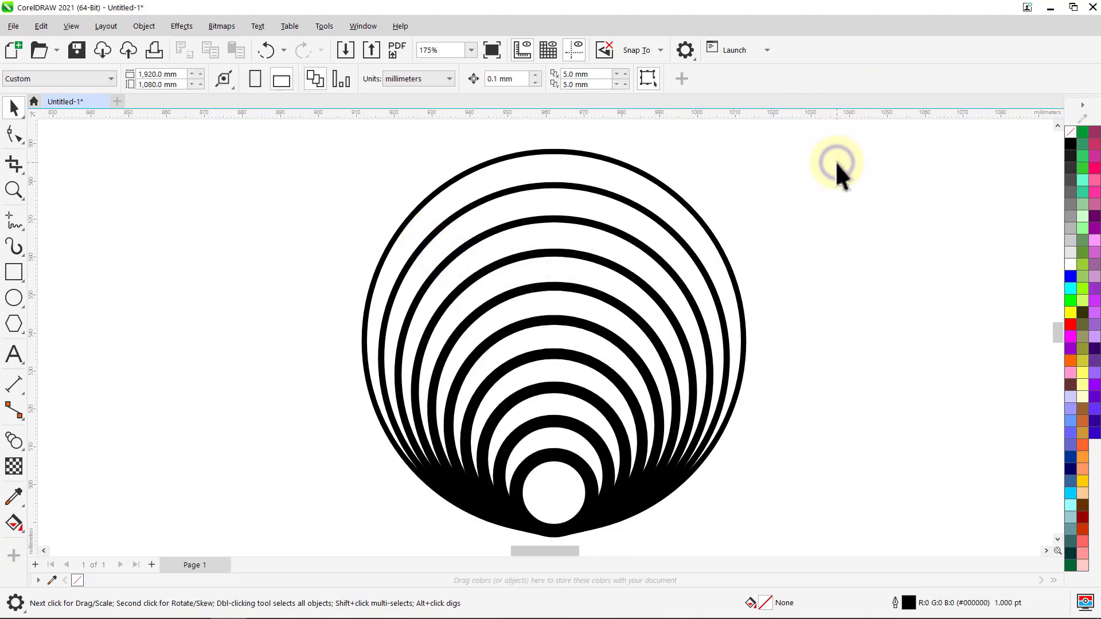
Step: Convert the outlines of all the circles to objects
{"action": "key", "text": "ctrl+a"}
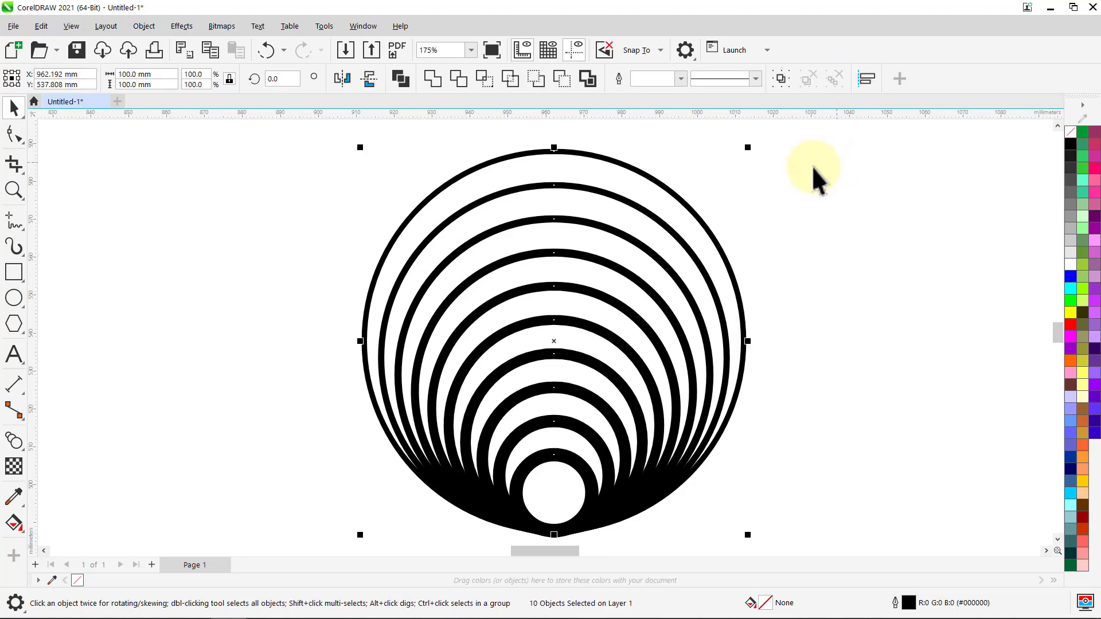
{"action": "left_click", "coordinate": [140, 74]}
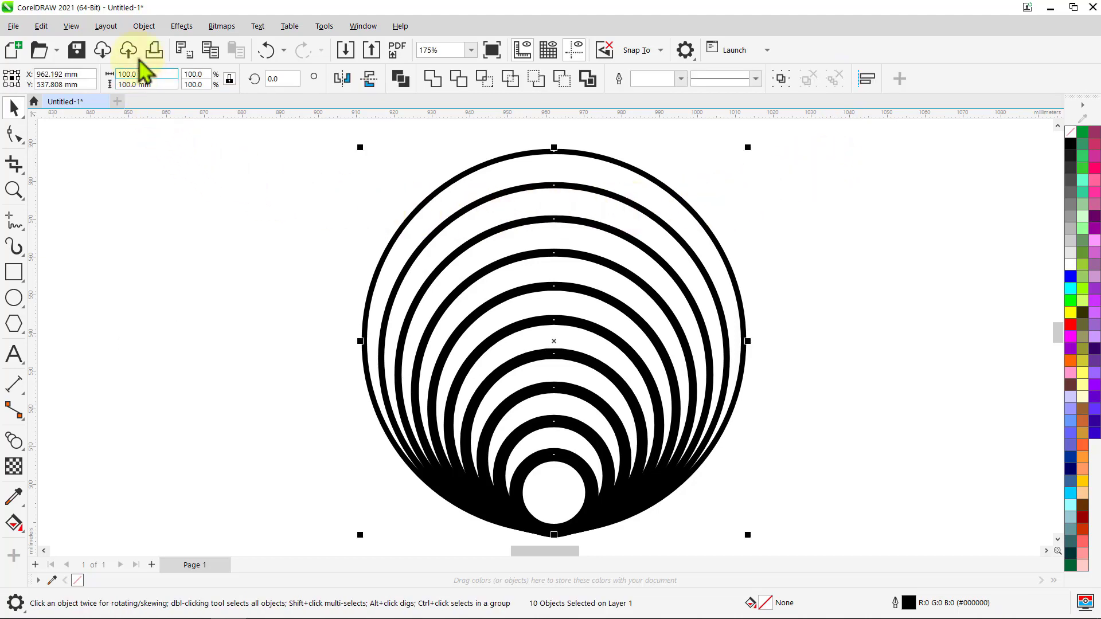
{"action": "left_click", "coordinate": [143, 27]}
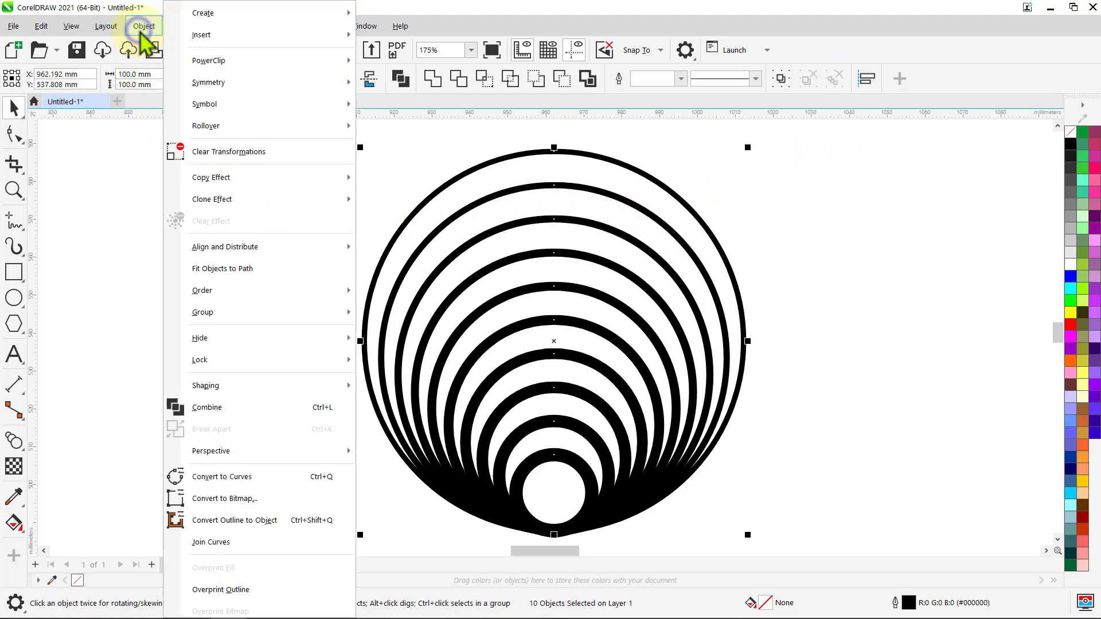
{"action": "left_click", "coordinate": [279, 521]}
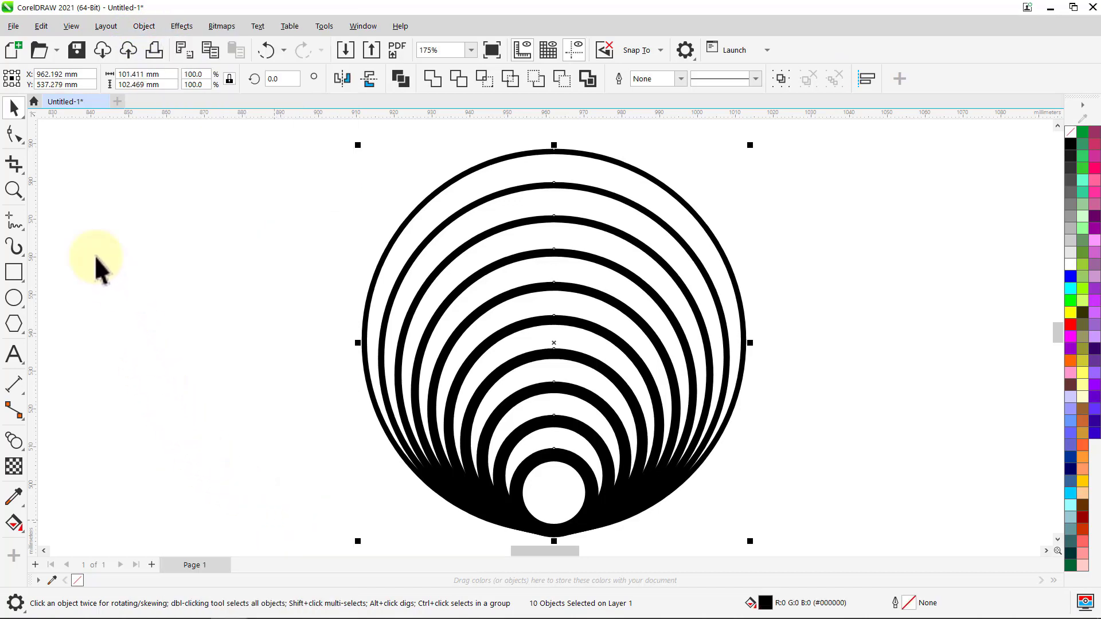
Step: Switch the drawing to Wireframe view to check where the rings' lower edges meet
{"action": "left_click", "coordinate": [71, 26]}
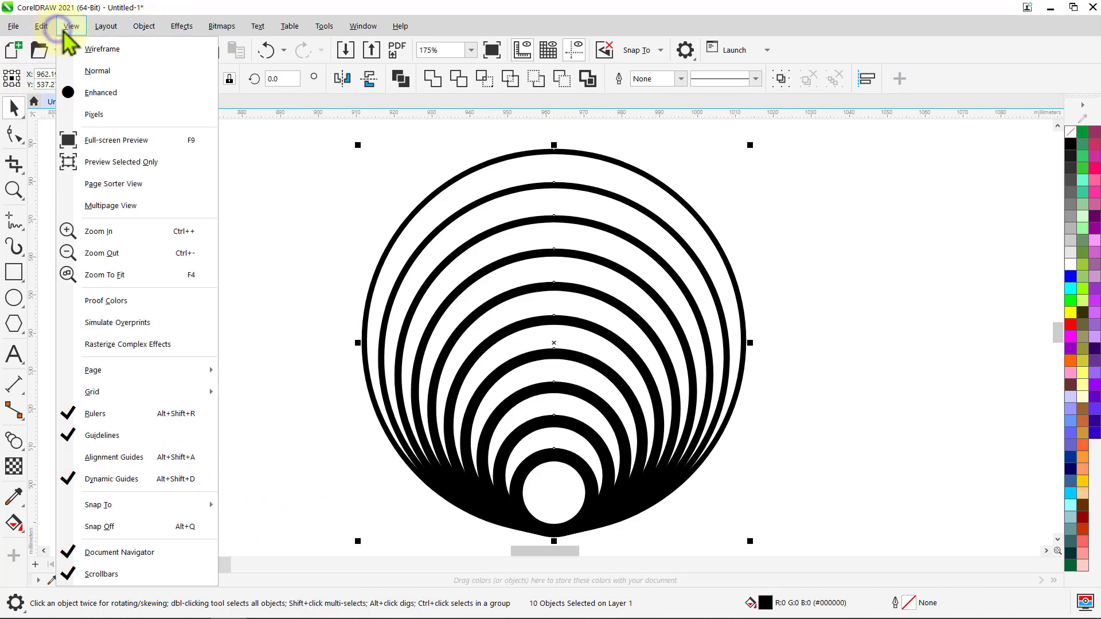
{"action": "left_click", "coordinate": [92, 51]}
{"action": "mouse_move", "coordinate": [542, 476]}
{"action": "left_mouse_down"}
{"action": "mouse_move", "coordinate": [562, 438]}
{"action": "mouse_move", "coordinate": [571, 353]}
{"action": "left_mouse_up"}
{"action": "scroll", "coordinate": [597, 388], "scroll_direction": "up", "scroll_amount": 7}
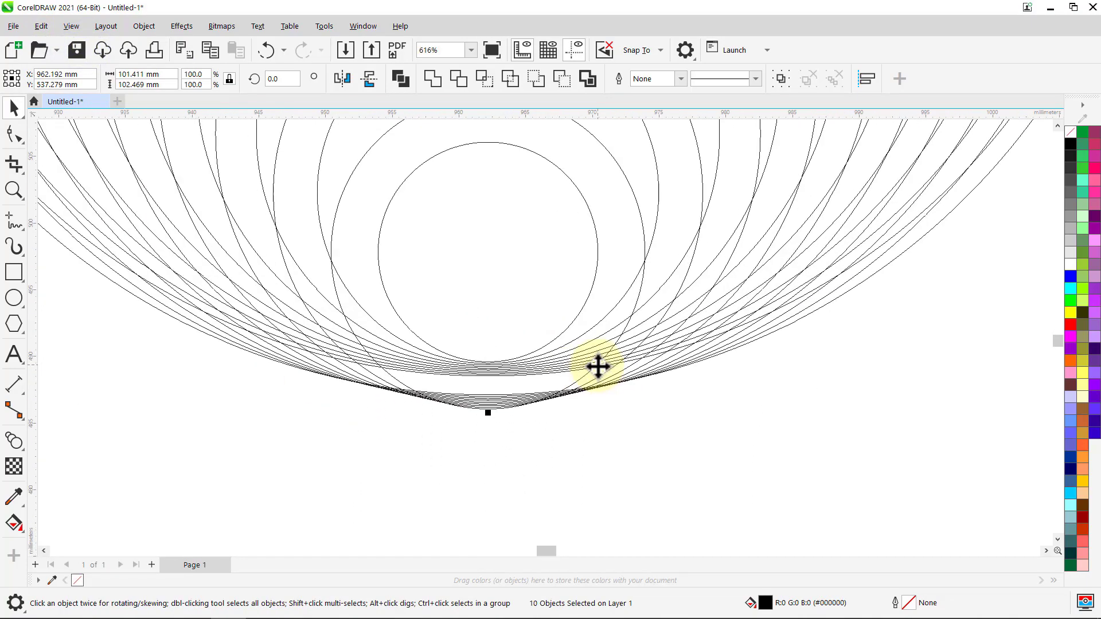
{"action": "scroll", "coordinate": [598, 367], "scroll_direction": "down", "scroll_amount": 2}
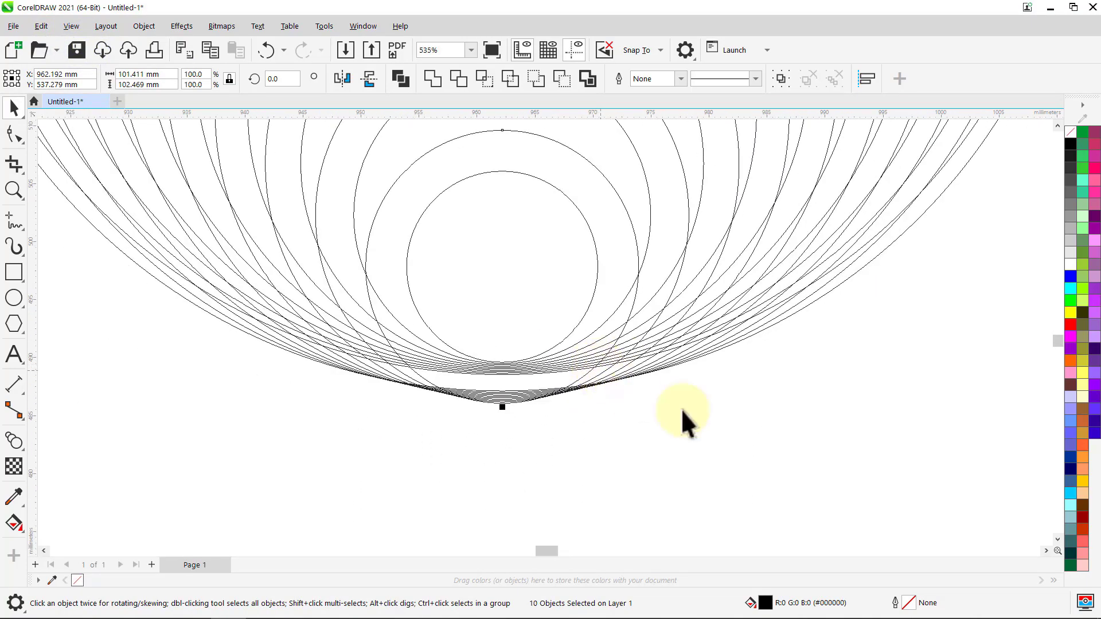
Step: Align all the converted rings along their bottom edges
{"action": "left_click", "coordinate": [879, 401]}
{"action": "key", "text": "ctrl+a"}
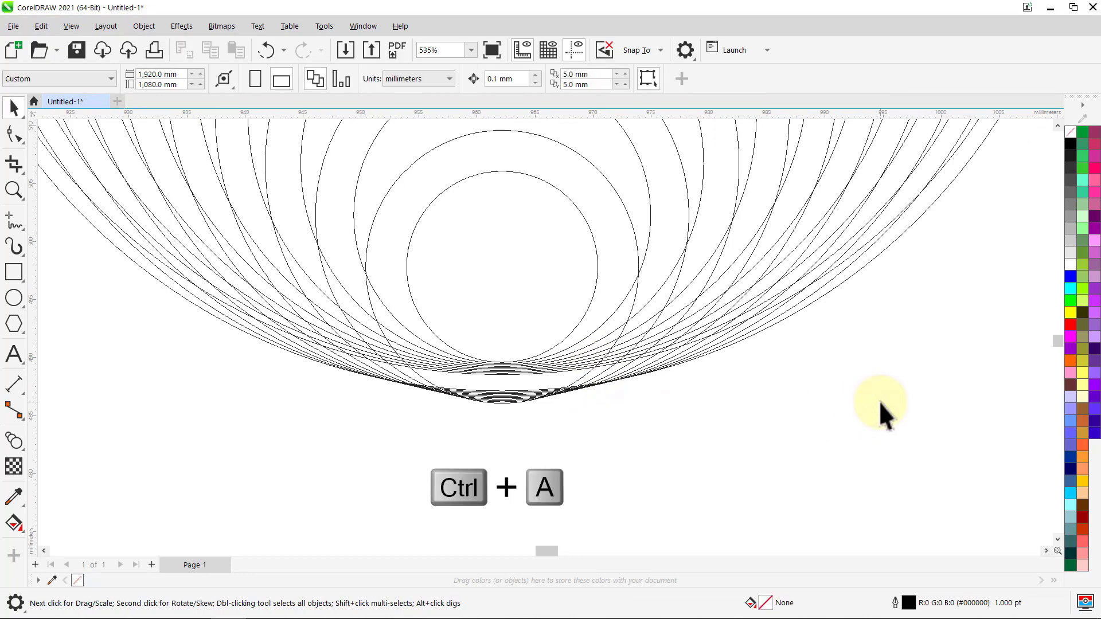
{"action": "key", "text": "b"}
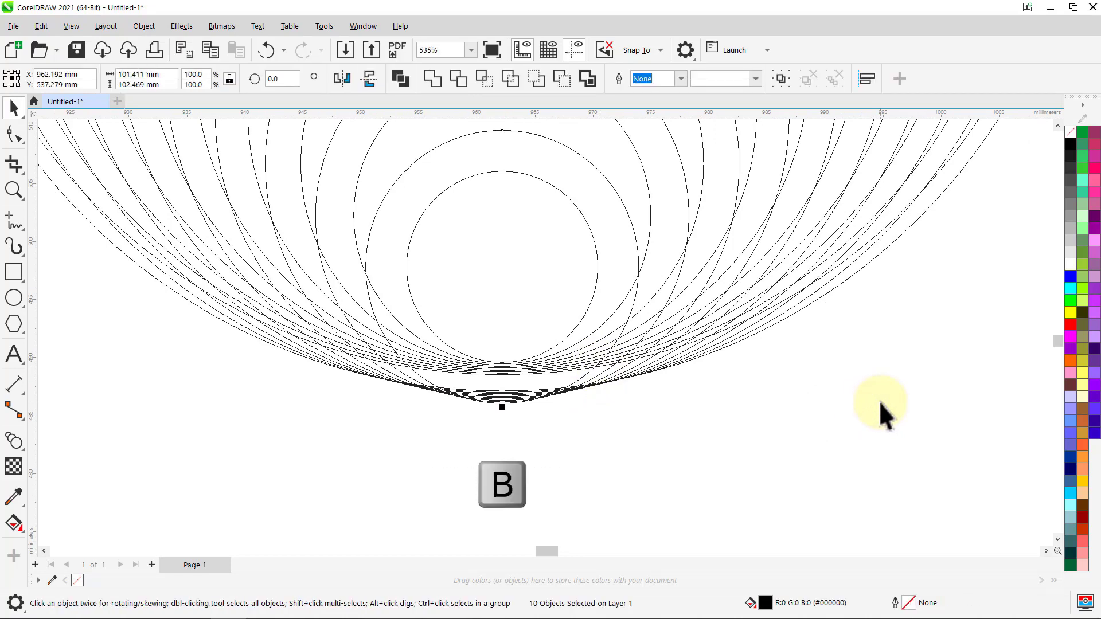
Step: Switch the drawing back to Enhanced view to show the bottom-aligned rings as solid black shapes
{"action": "left_click", "coordinate": [881, 403]}
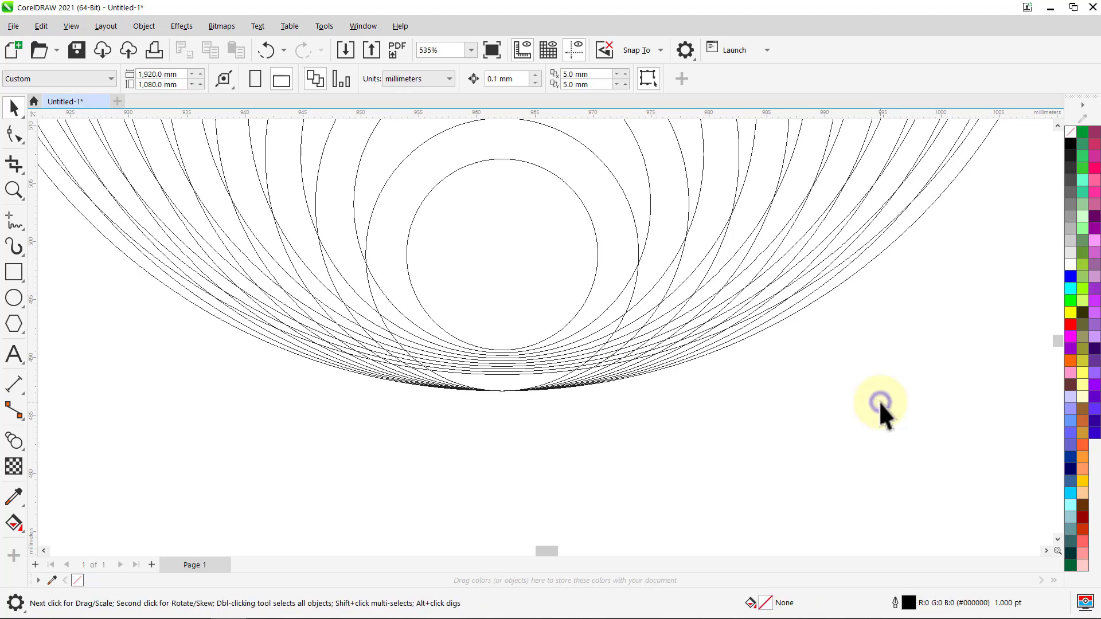
{"action": "key", "text": "F4"}
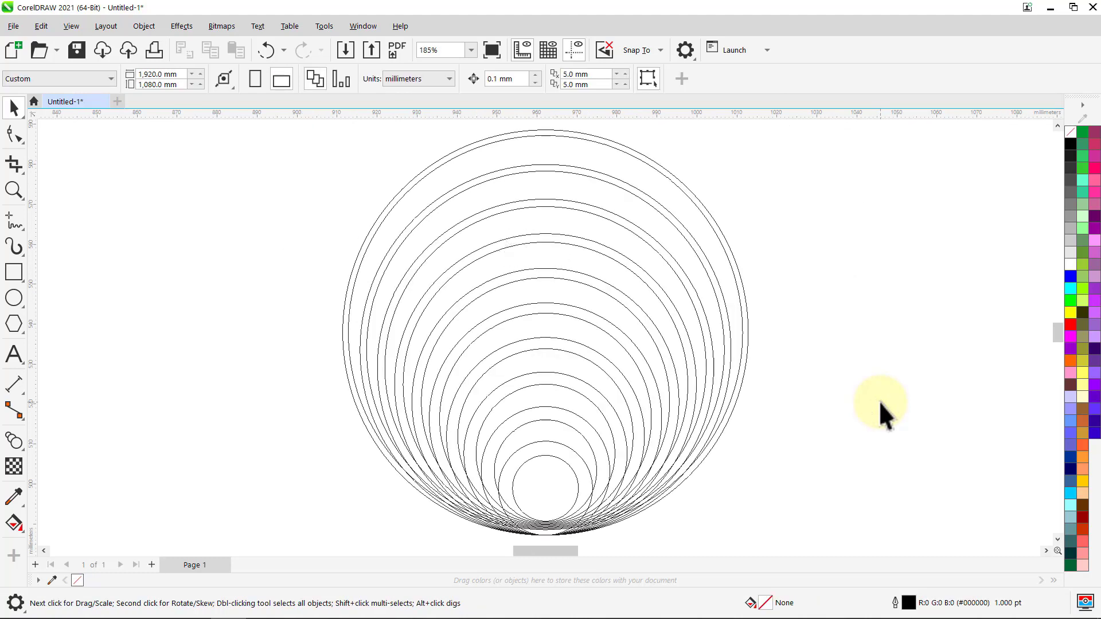
{"action": "key", "text": "ctrl+a"}
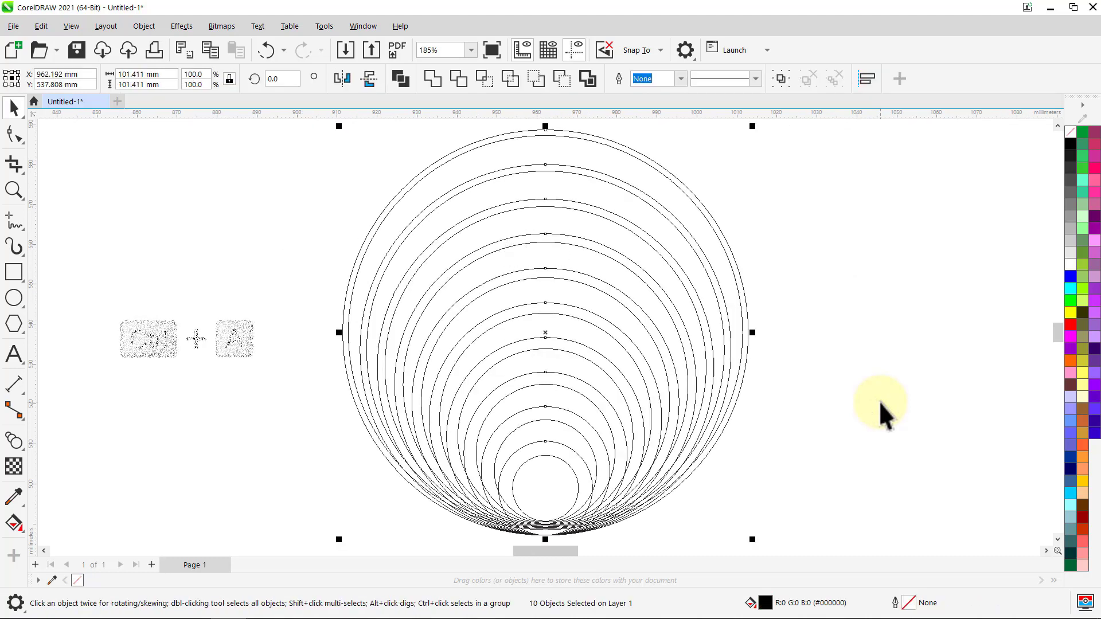
{"action": "left_click", "coordinate": [71, 26]}
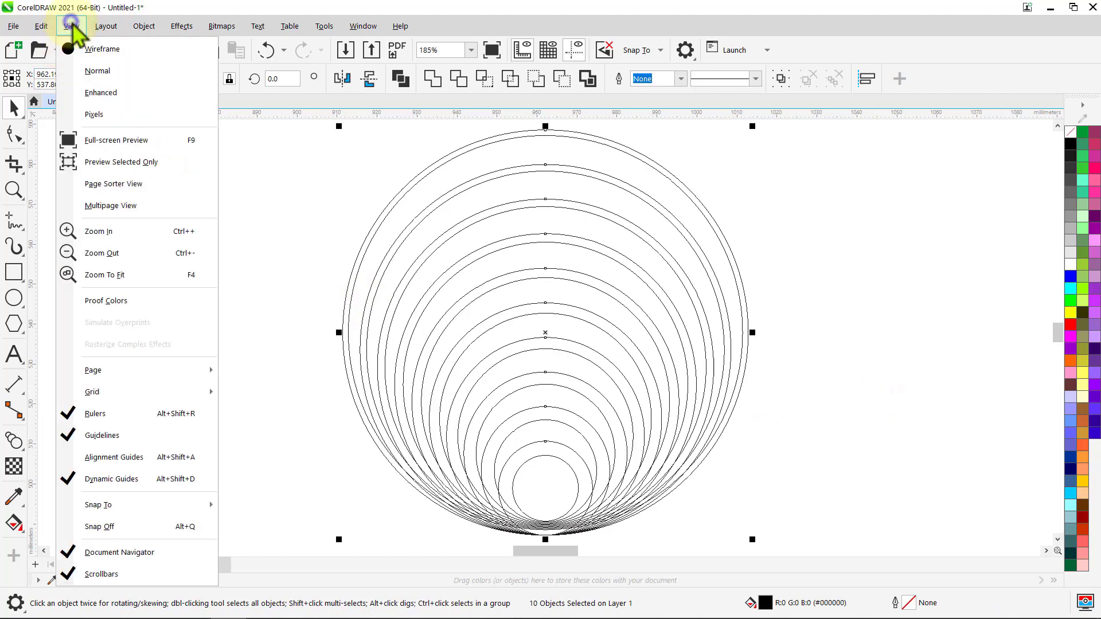
{"action": "left_click", "coordinate": [108, 94]}
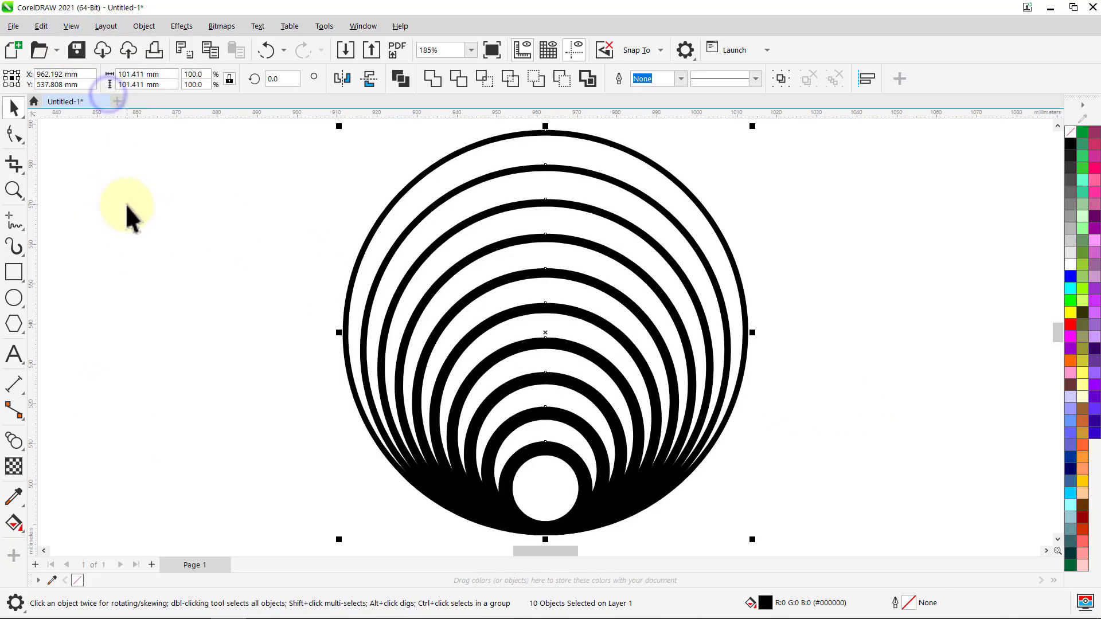
{"action": "left_click", "coordinate": [125, 205]}
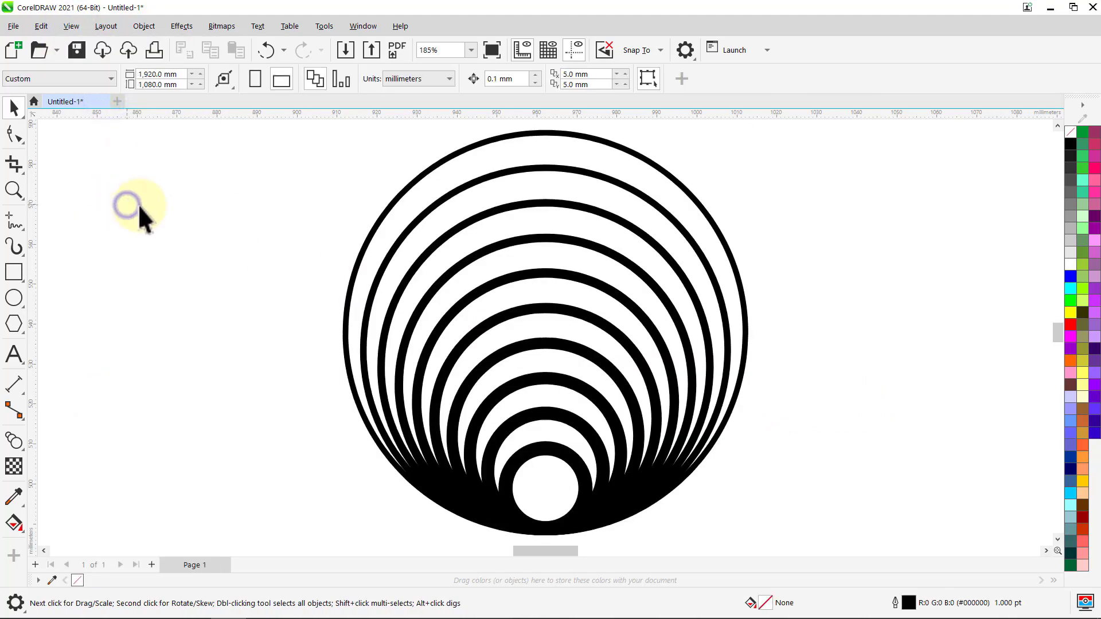
Step: Mirror a copy of all the rings vertically, directly below the original set
{"action": "left_click", "coordinate": [444, 50]}
{"action": "type", "text": "90"}
{"action": "key", "text": "Return"}
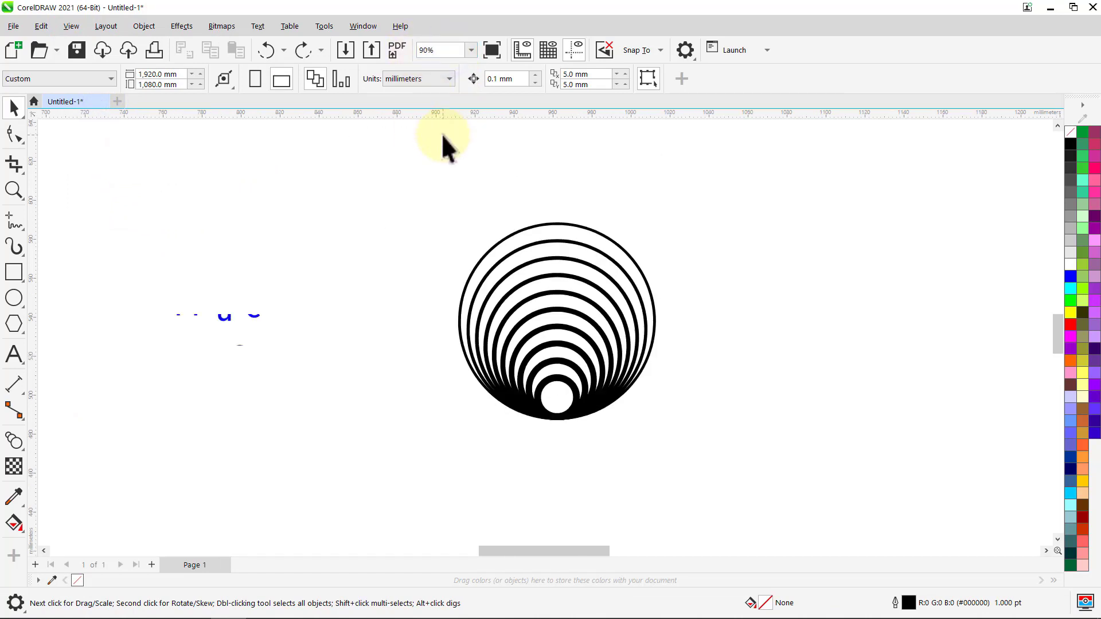
{"action": "scroll", "coordinate": [442, 135], "scroll_direction": "down", "scroll_amount": 4}
{"action": "scroll", "coordinate": [442, 137], "scroll_direction": "down", "scroll_amount": 1}
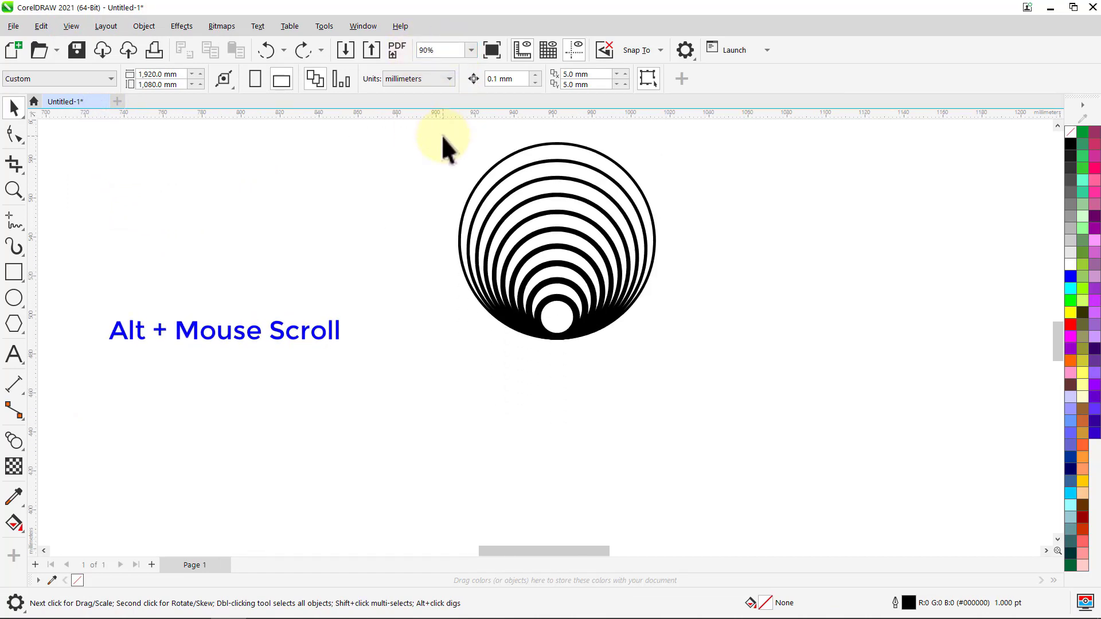
{"action": "key", "text": "ctrl+a"}
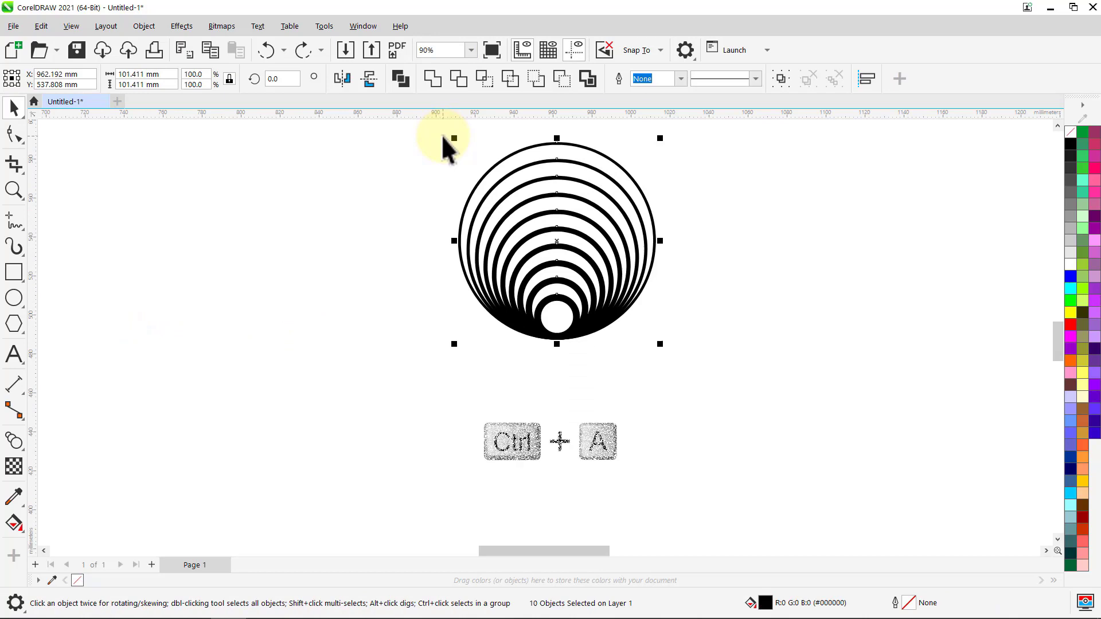
{"action": "left_click_drag", "start_coordinate": [557, 138], "coordinate": [537, 390]}
{"action": "right_click", "coordinate": [541, 393]}
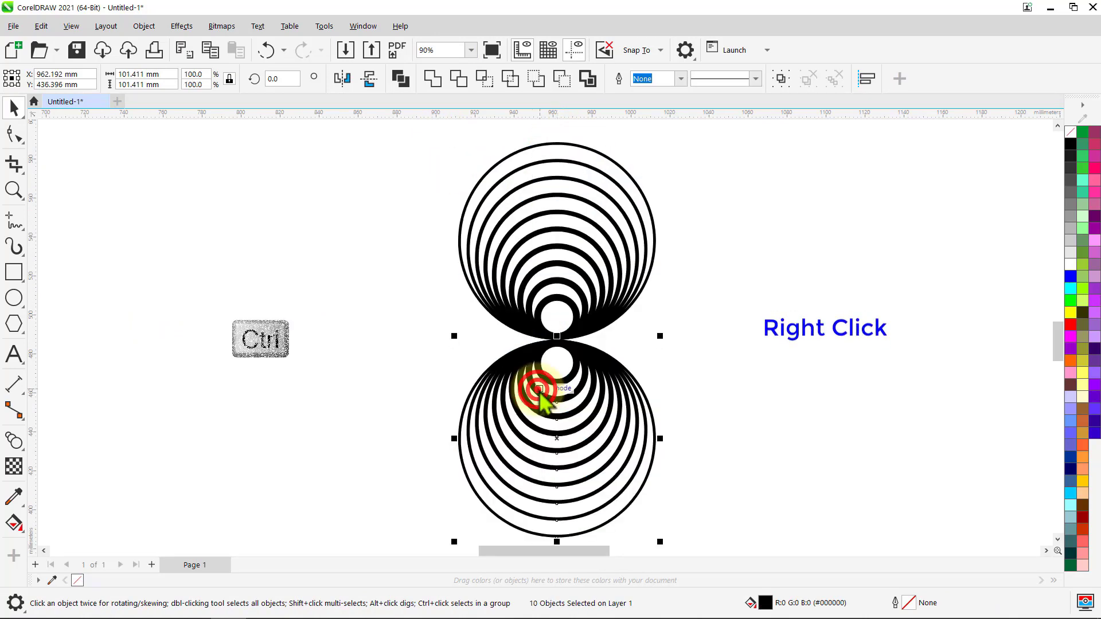
{"action": "left_click", "coordinate": [421, 331]}
Step: Draw a circle in the empty area beside the rings and set its diameter to 101.411 mm
{"action": "scroll", "coordinate": [421, 331], "scroll_direction": "left", "scroll_amount": 5}
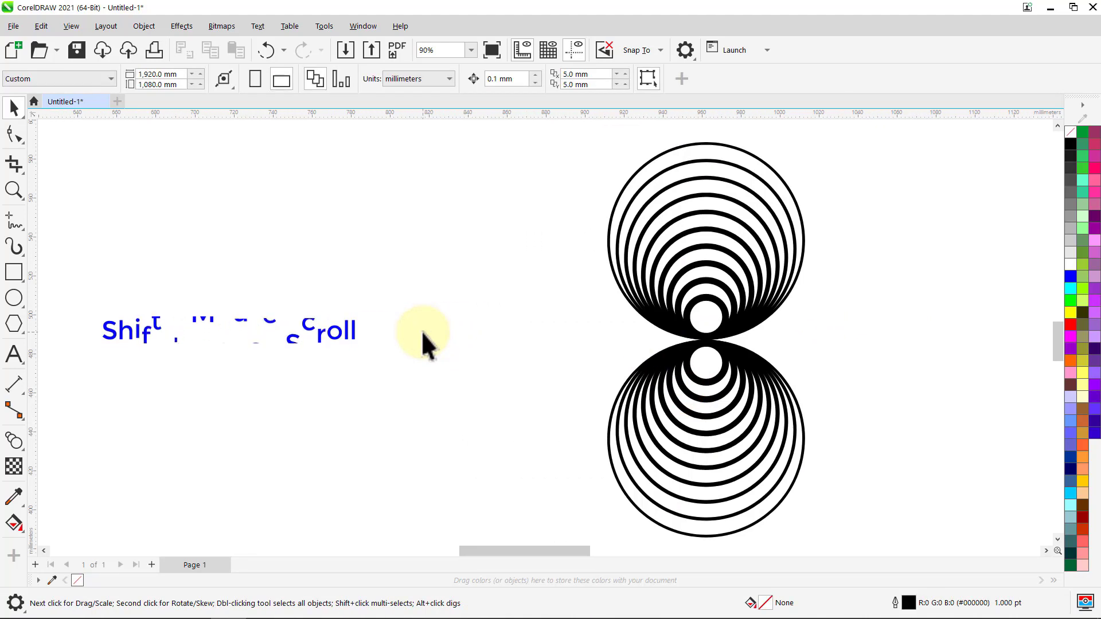
{"action": "left_click", "coordinate": [15, 295]}
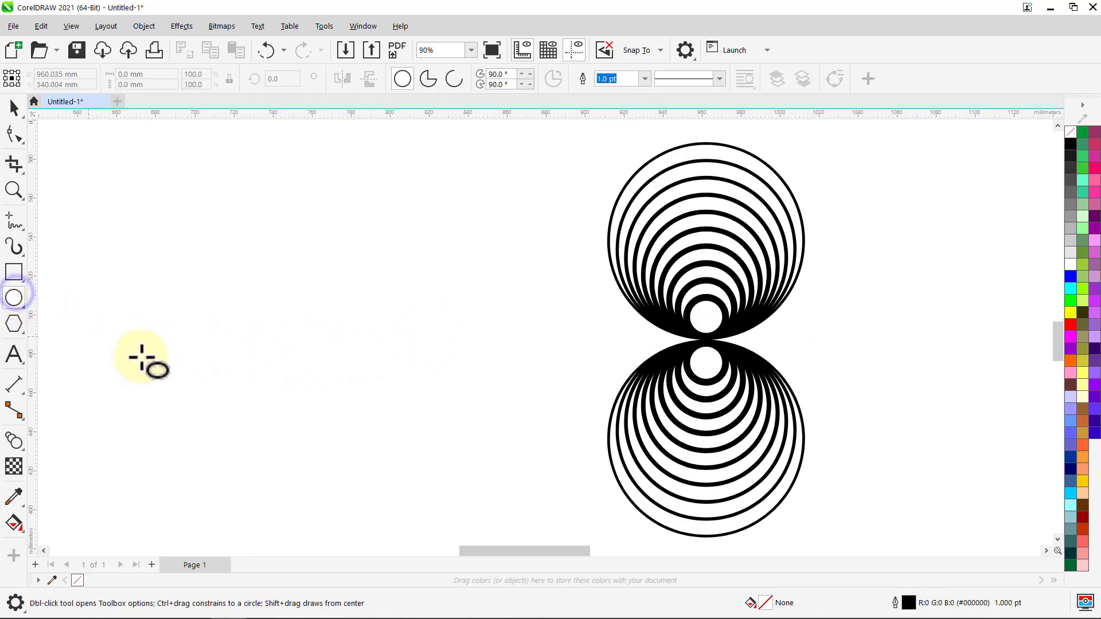
{"action": "left_click_drag", "start_coordinate": [453, 341], "coordinate": [565, 357]}
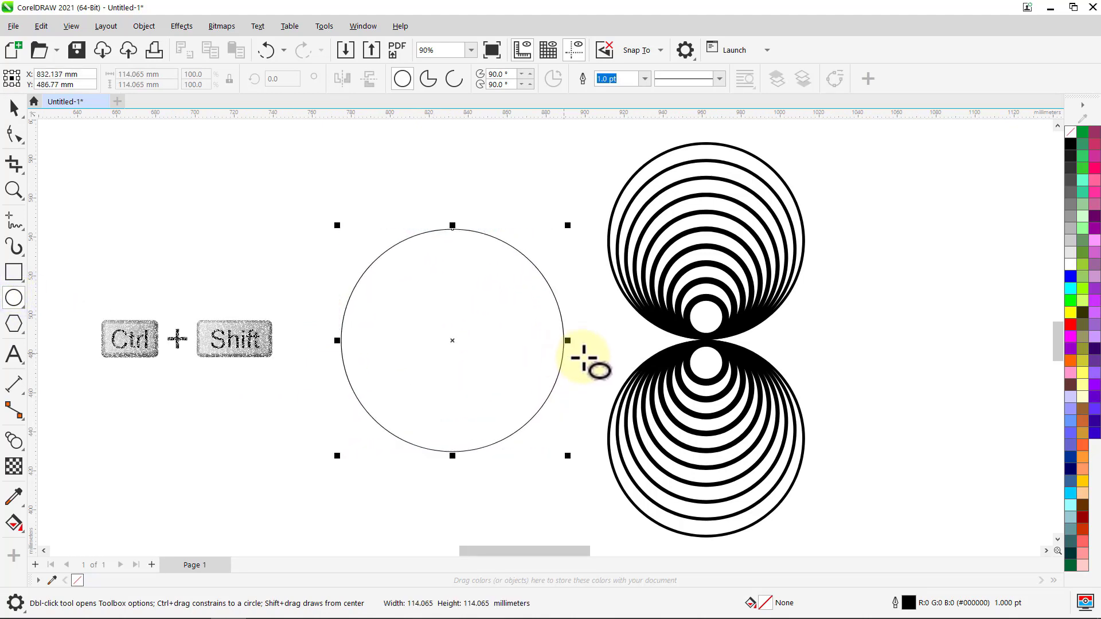
{"action": "key", "text": "space"}
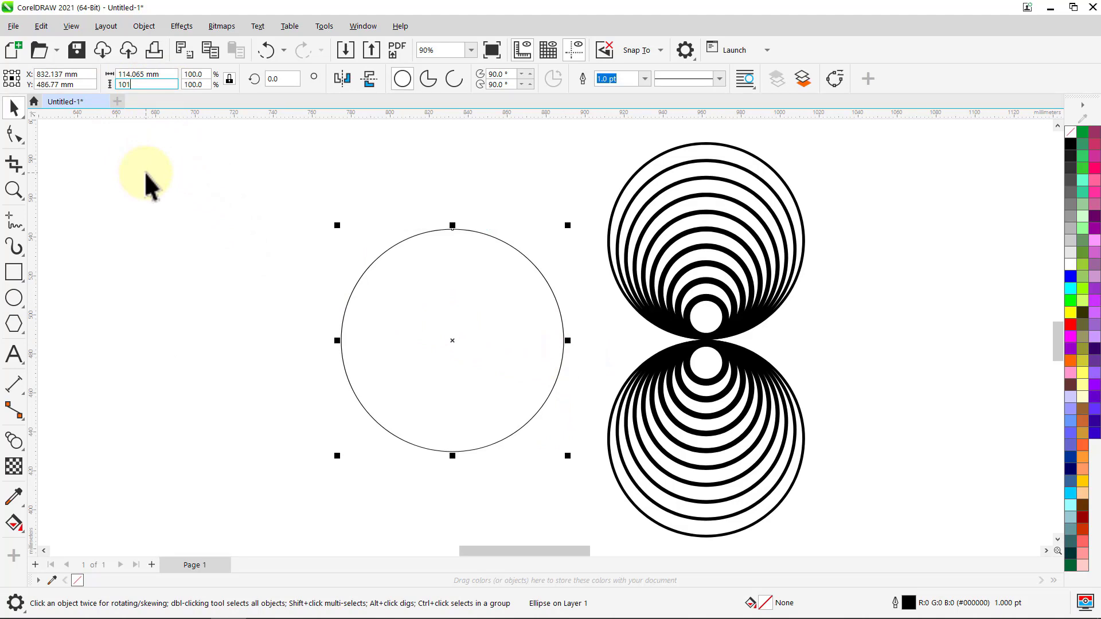
{"action": "key", "text": "Return"}
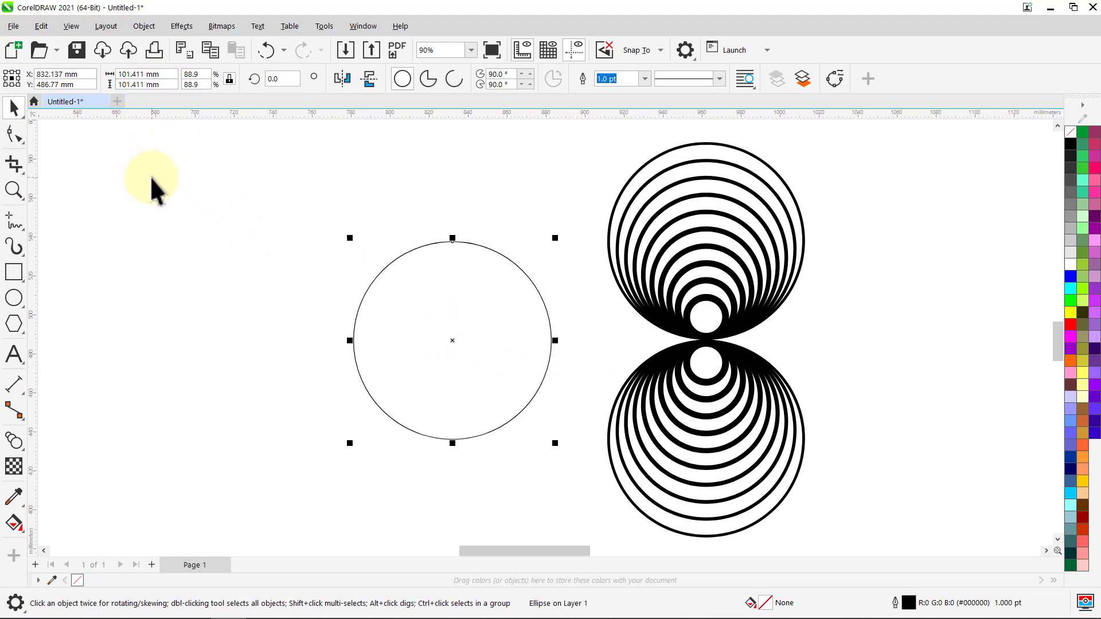
Step: Mirror a copy of the plain circle horizontally so it touches the original's left side
{"action": "left_click_drag", "start_coordinate": [555, 340], "coordinate": [290, 340]}
{"action": "right_click", "coordinate": [291, 339]}
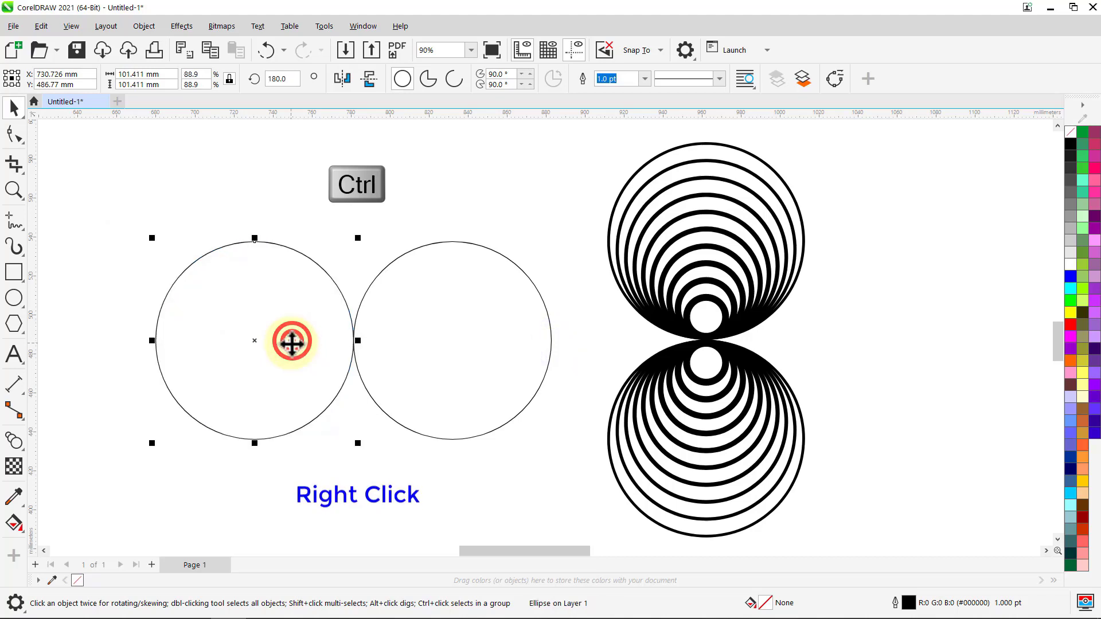
{"action": "left_click", "coordinate": [332, 222]}
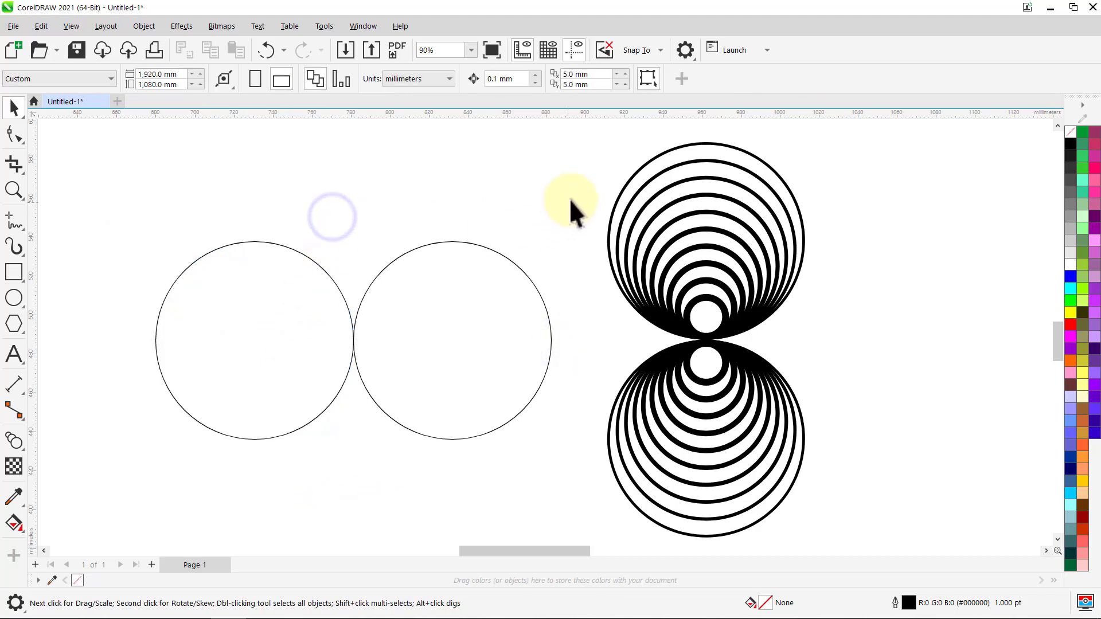
Step: Group the two plain circles together, and group the upper and lower ring sets as a separate group
{"action": "left_click_drag", "start_coordinate": [571, 199], "coordinate": [113, 474]}
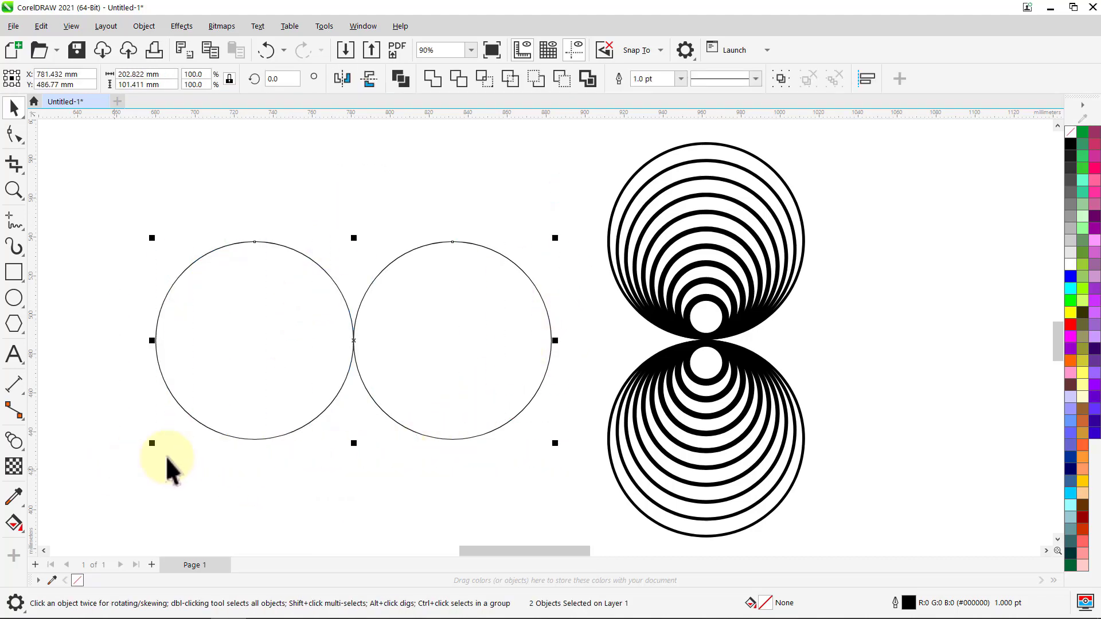
{"action": "left_click", "coordinate": [780, 78]}
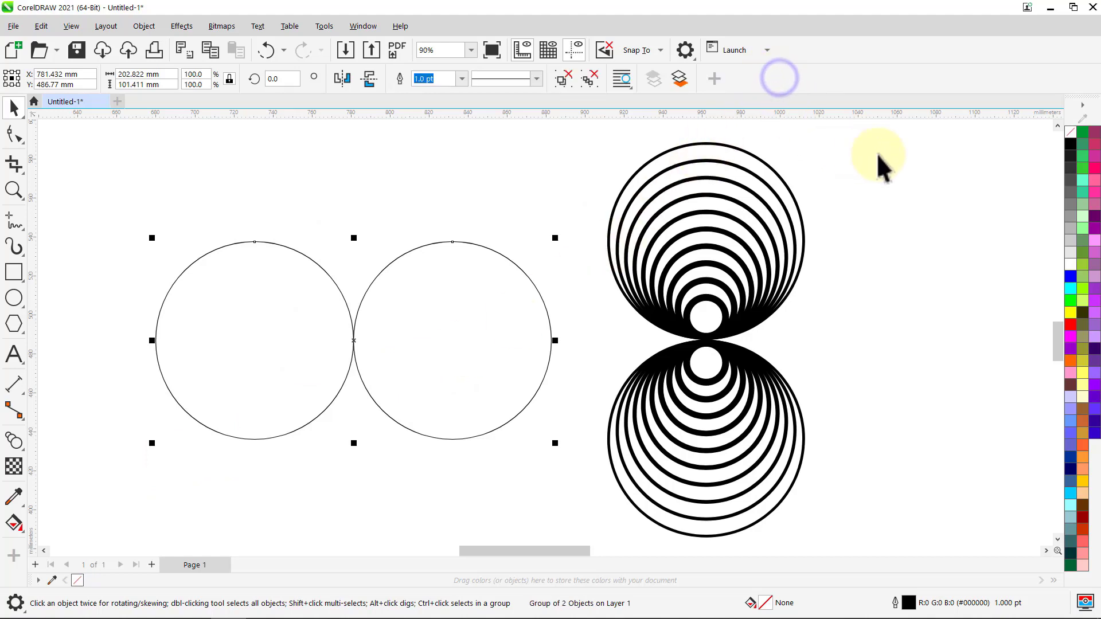
{"action": "left_click_drag", "start_coordinate": [877, 153], "coordinate": [580, 487]}
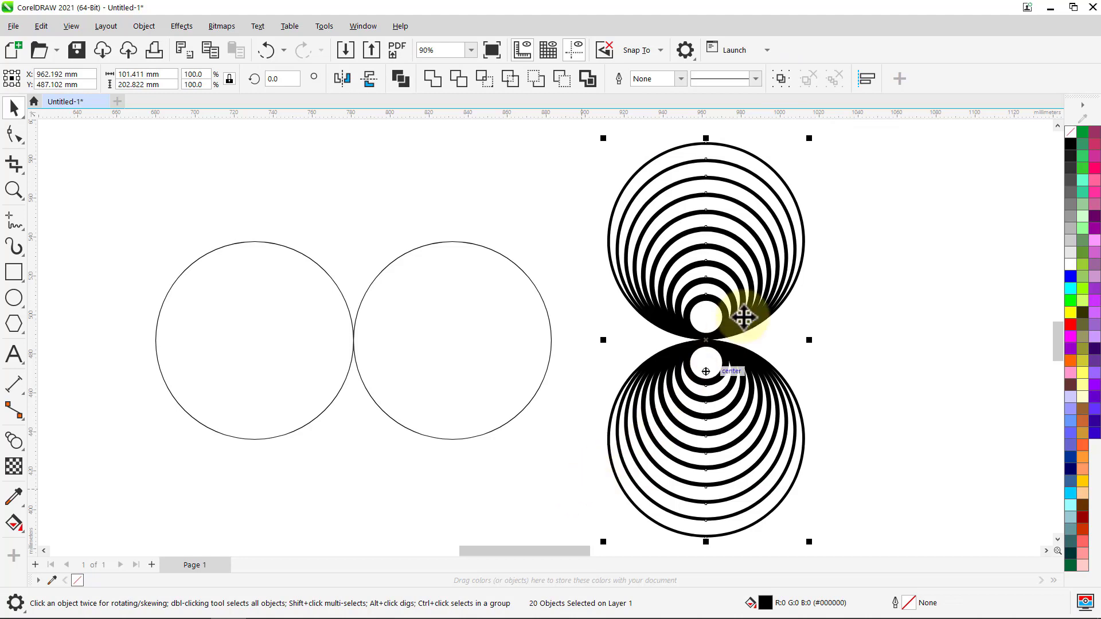
{"action": "left_click", "coordinate": [780, 79]}
{"action": "left_click", "coordinate": [859, 147]}
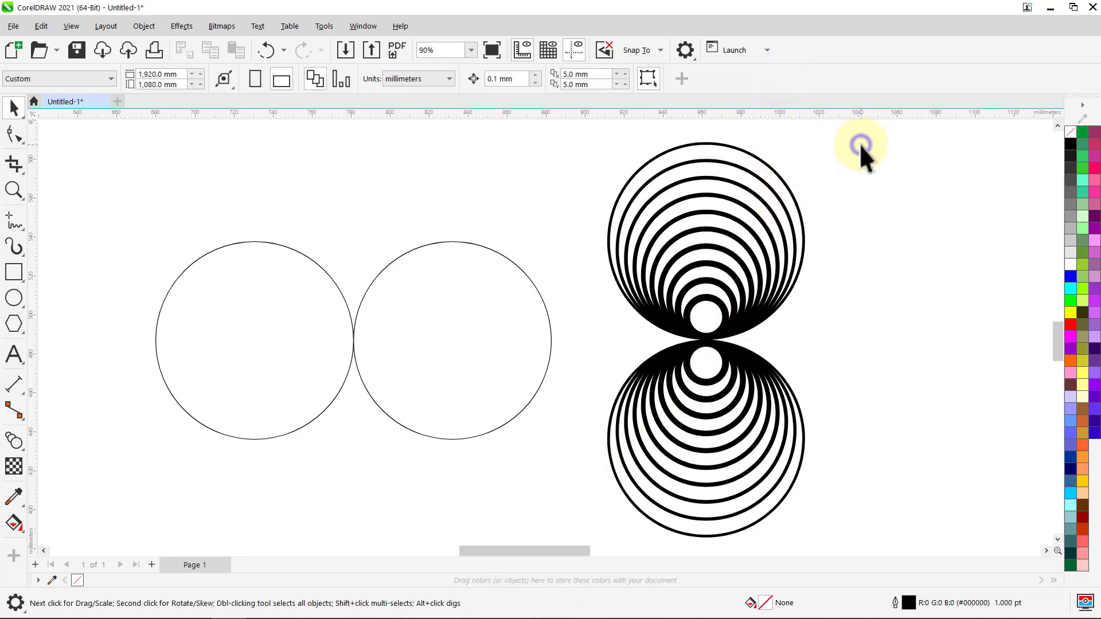
Step: Center the plain circle pair horizontally and vertically on the ring group, and cut it out of the rings with Back Minus Front
{"action": "left_click", "coordinate": [360, 298]}
{"action": "left_click", "coordinate": [675, 242], "text": "shift"}
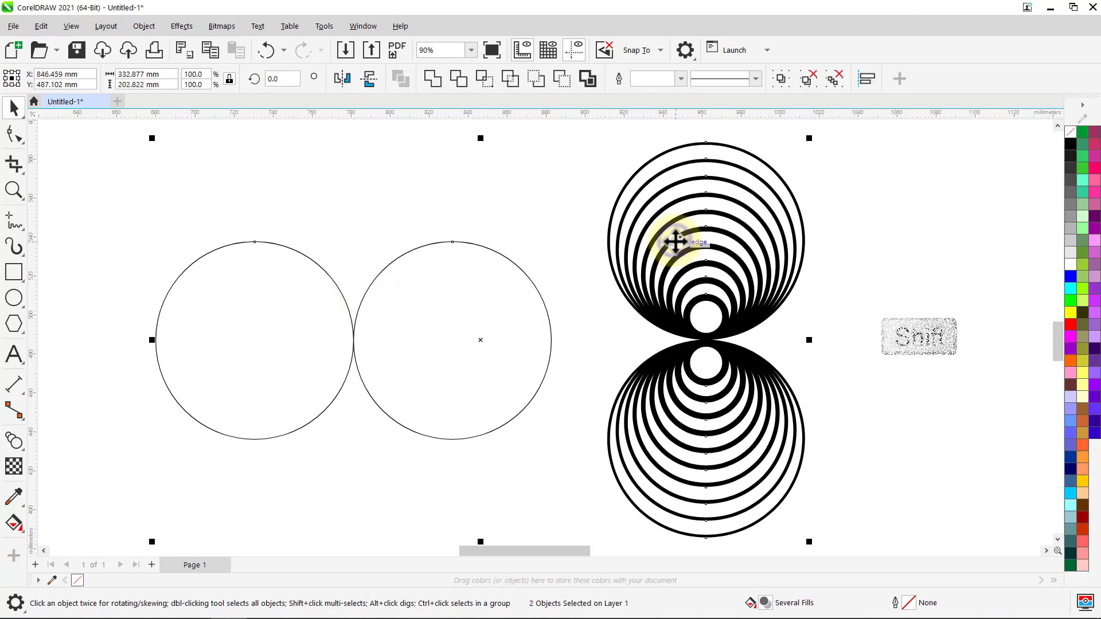
{"action": "key", "text": "c"}
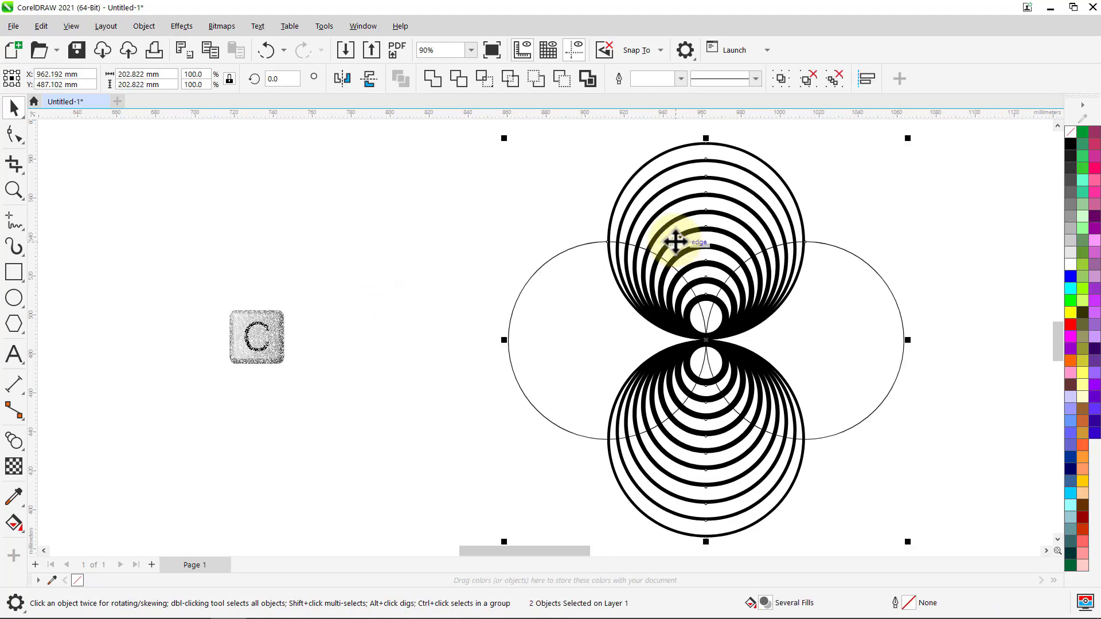
{"action": "key", "text": "e"}
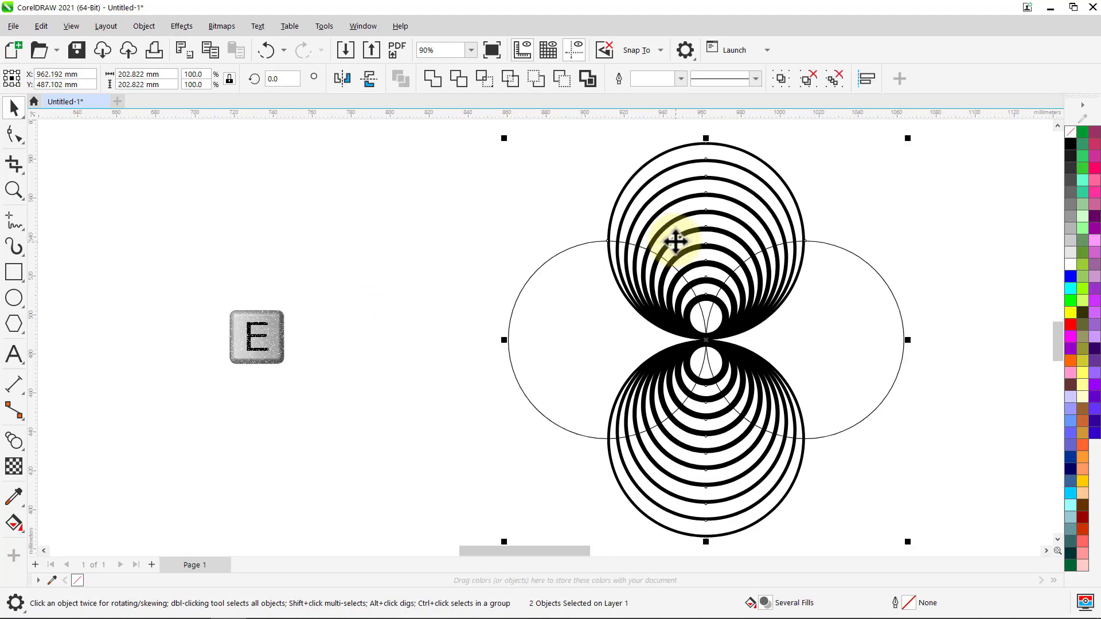
{"action": "left_click", "coordinate": [561, 83]}
{"action": "left_click", "coordinate": [554, 161]}
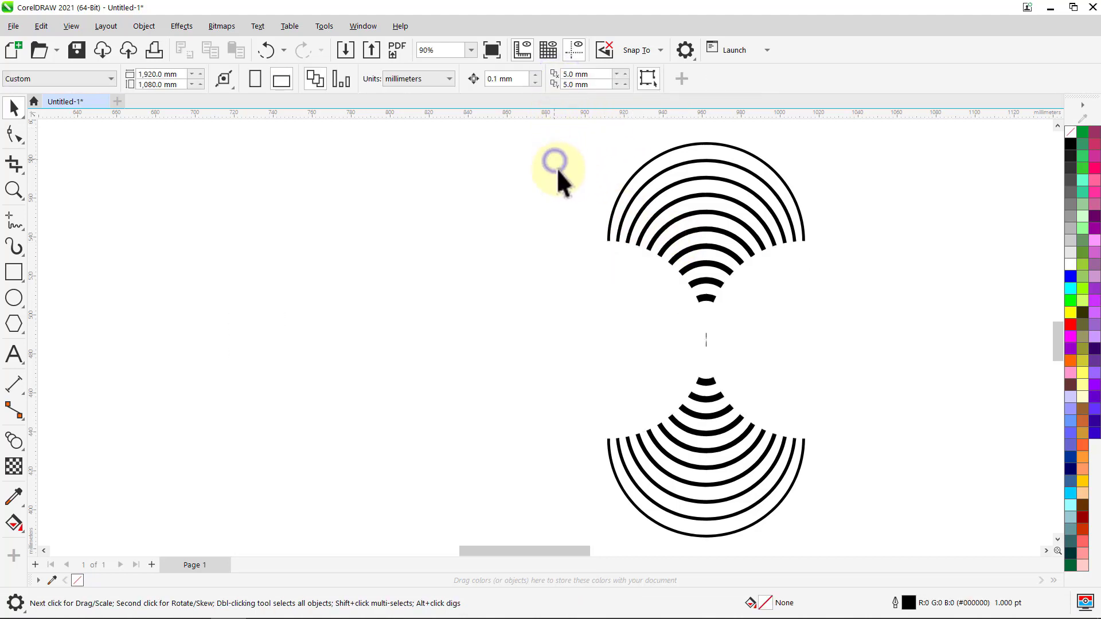
Step: Remove the tiny leftover slivers between the two arc fans with the Virtual Segment Delete tool
{"action": "left_click", "coordinate": [19, 166]}
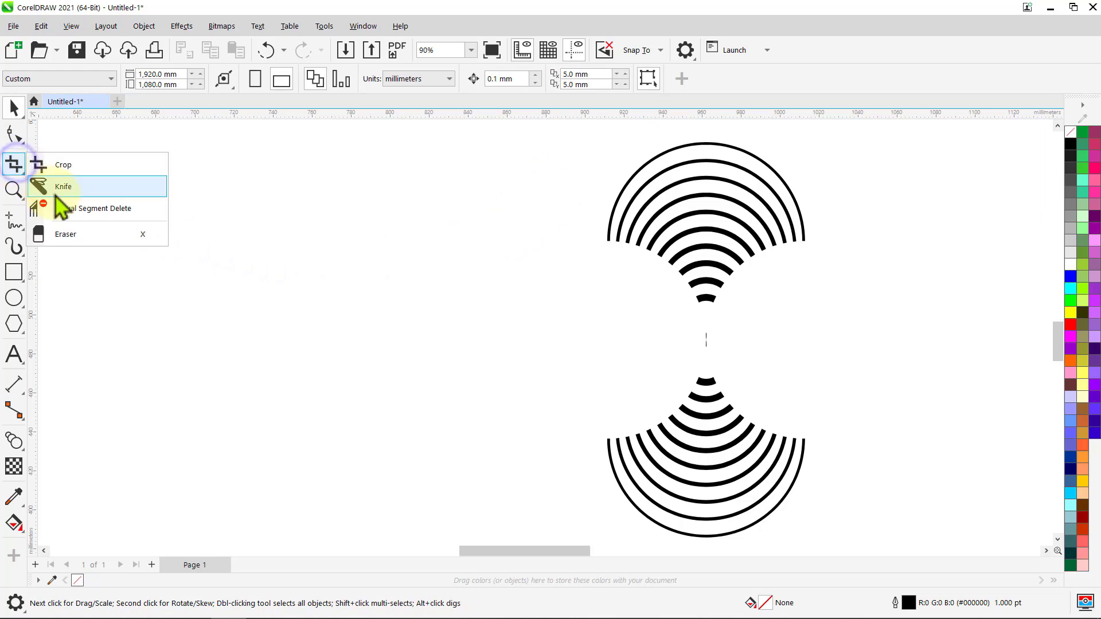
{"action": "left_click", "coordinate": [66, 209]}
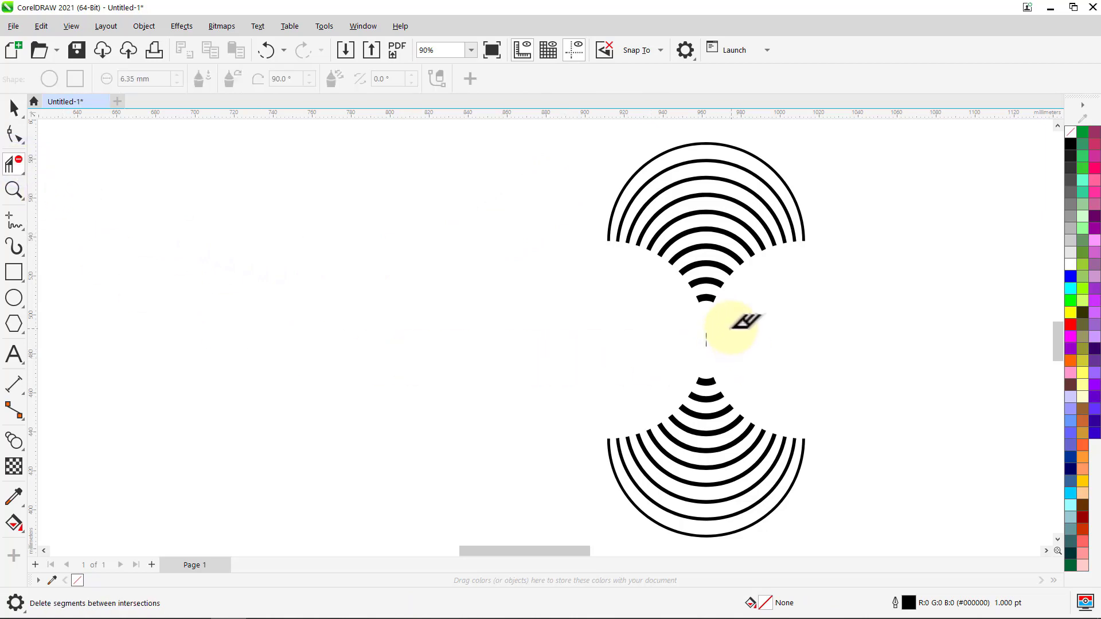
{"action": "key", "text": "space"}
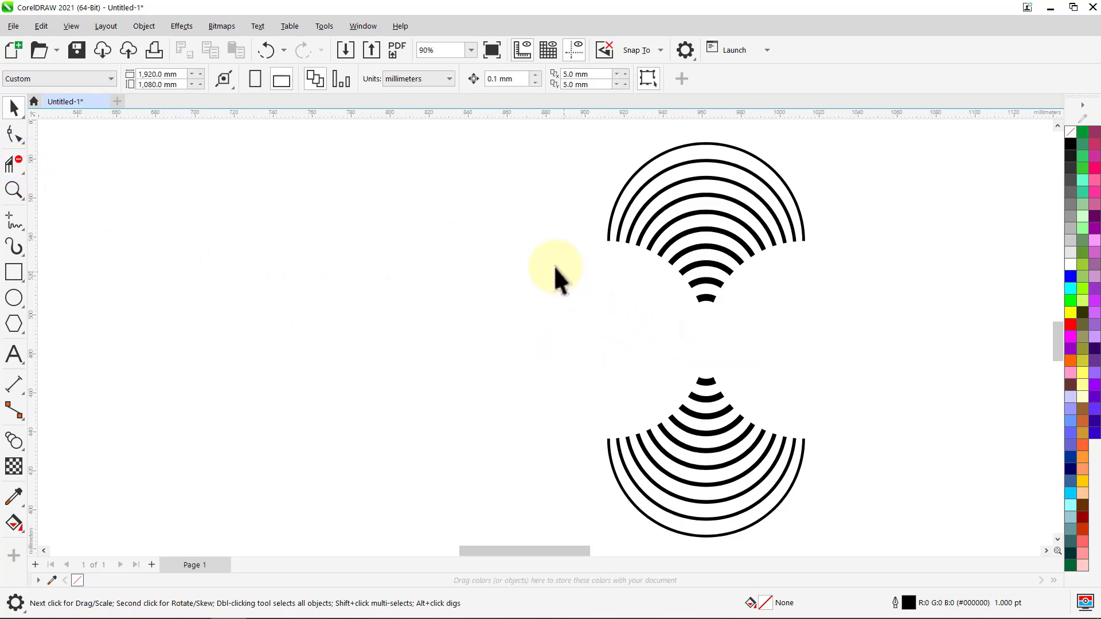
Step: Ungroup all the trimmed arcs and delete the upper fan of arcs
{"action": "left_click", "coordinate": [649, 224]}
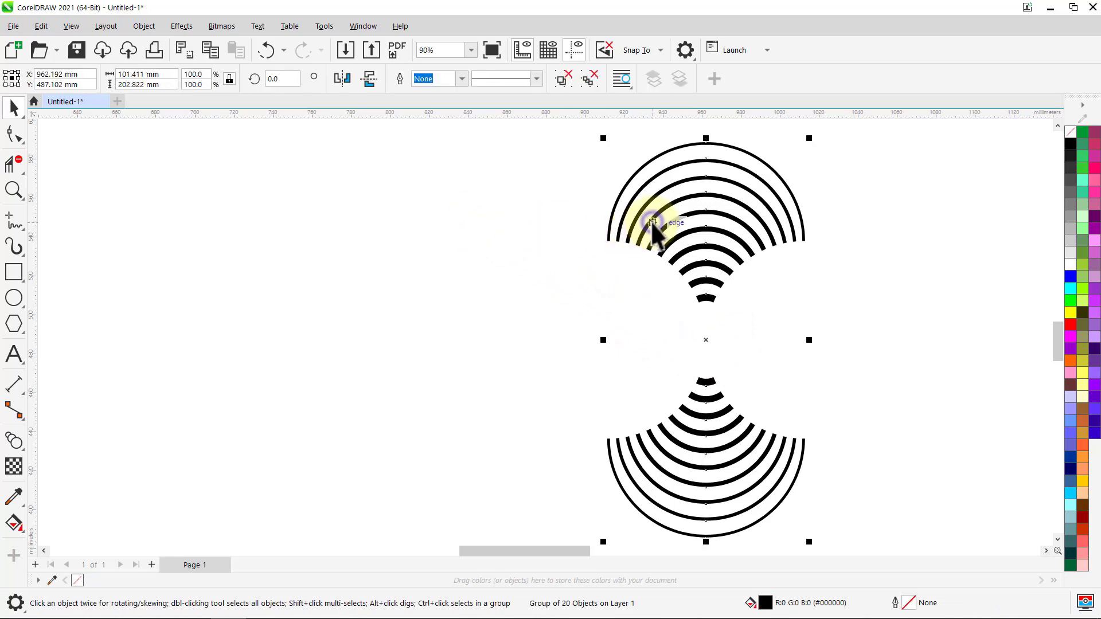
{"action": "left_click", "coordinate": [590, 80]}
{"action": "left_click", "coordinate": [530, 201]}
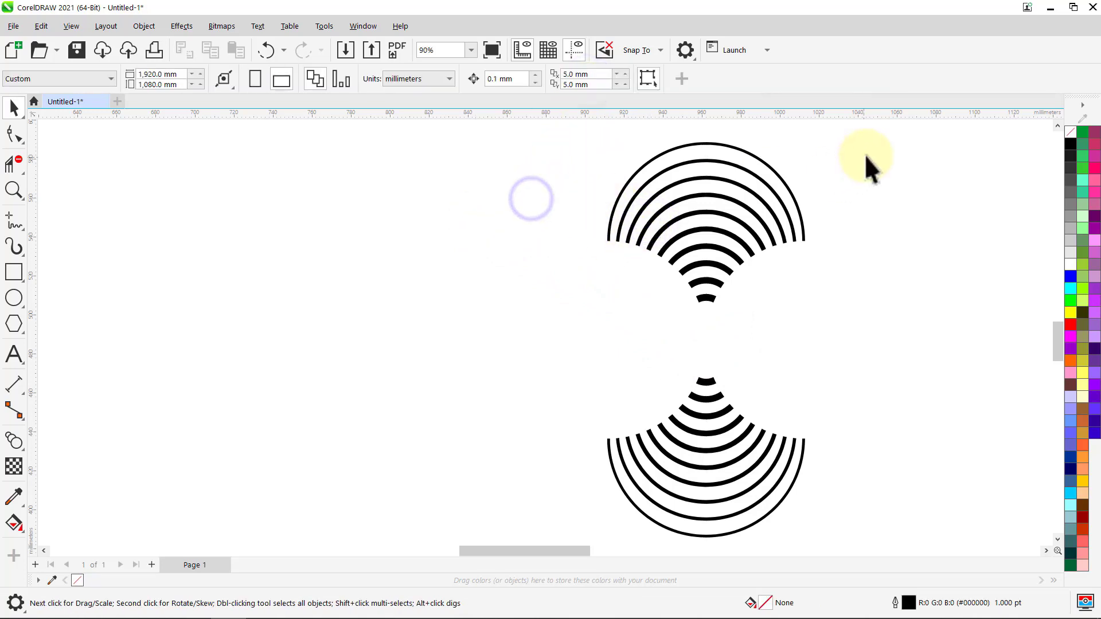
{"action": "left_click_drag", "start_coordinate": [859, 136], "coordinate": [568, 324]}
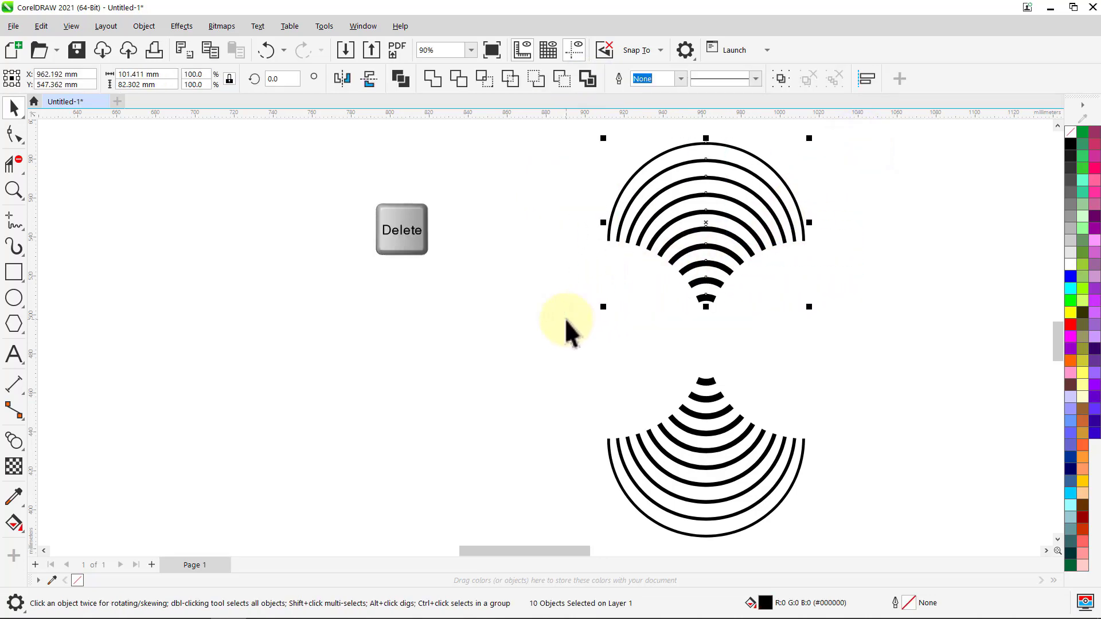
{"action": "key", "text": "Delete"}
Step: Weld all the remaining arcs of the lower fan into a single curve
{"action": "key", "text": "F4"}
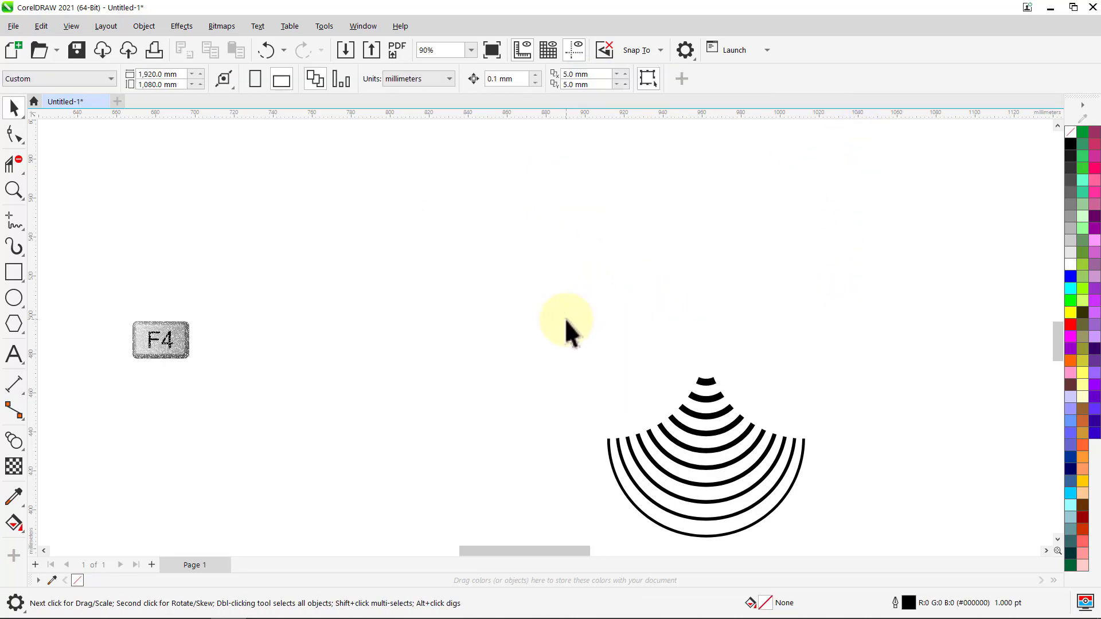
{"action": "key", "text": "ctrl+a"}
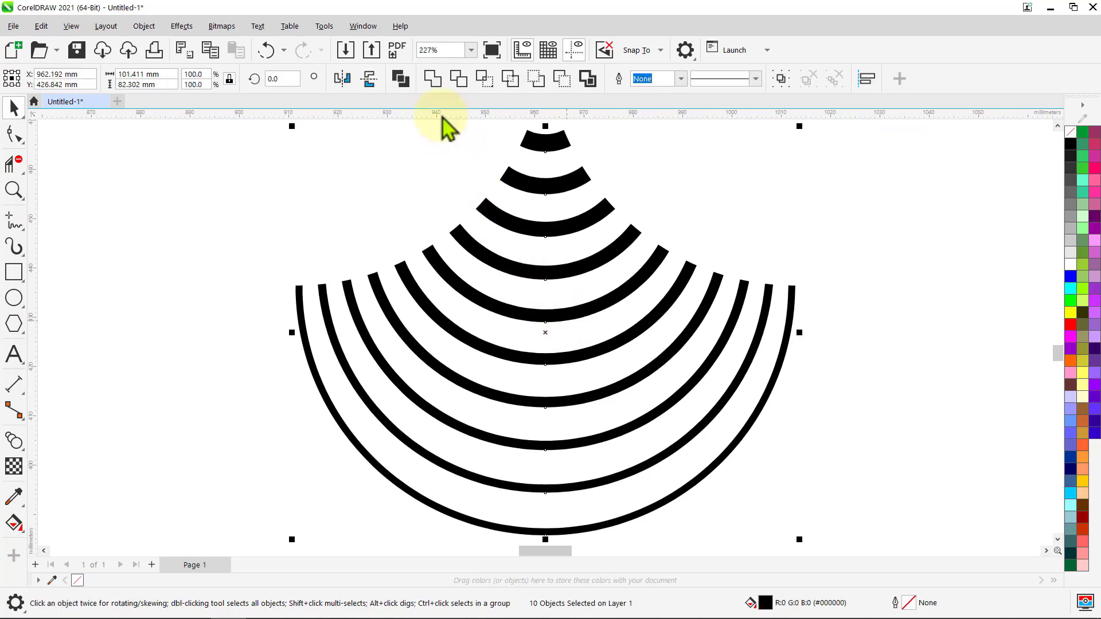
{"action": "left_click", "coordinate": [431, 79]}
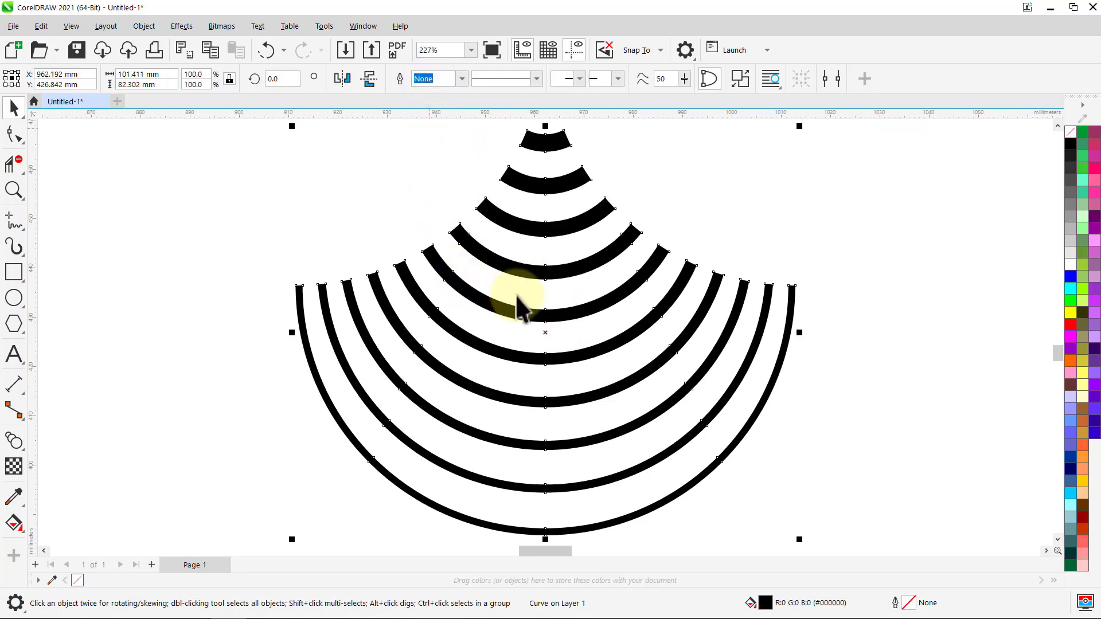
Step: Move the fan's rotation center to the upper right end of its outermost arc
{"action": "left_click", "coordinate": [521, 312]}
{"action": "left_click", "coordinate": [543, 329]}
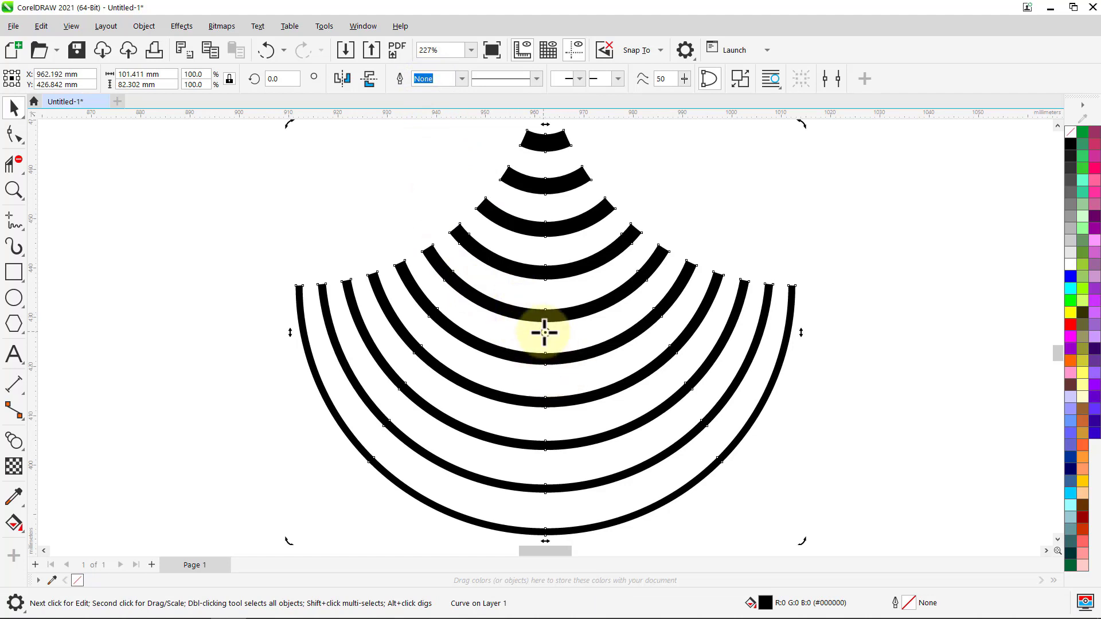
{"action": "mouse_move", "coordinate": [543, 331]}
{"action": "left_mouse_down"}
{"action": "mouse_move", "coordinate": [714, 344]}
{"action": "mouse_move", "coordinate": [814, 315]}
{"action": "mouse_move", "coordinate": [795, 286]}
{"action": "left_mouse_up"}
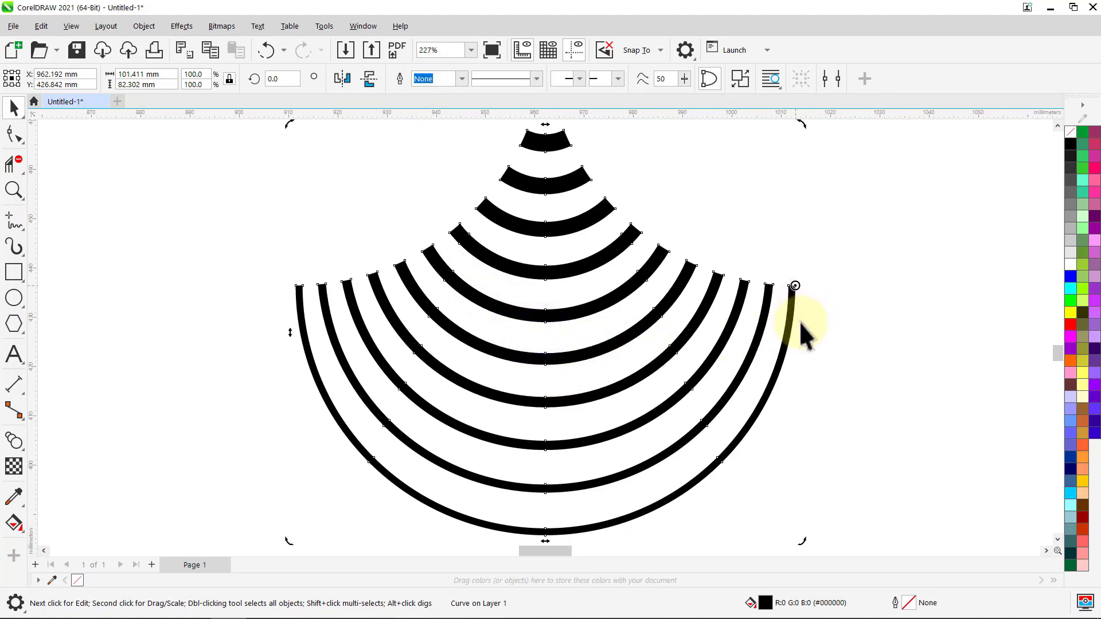
{"action": "left_click", "coordinate": [814, 353]}
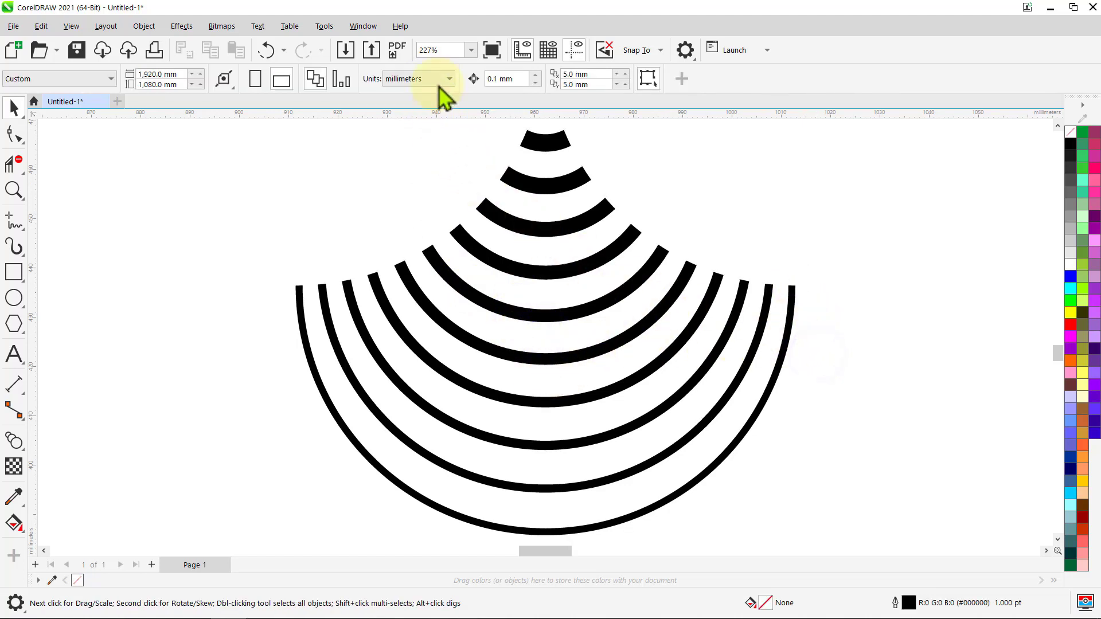
Step: Rotate the arc fan by 90 degrees around its relocated center with 3 copies to form a four-blade pinwheel
{"action": "left_click", "coordinate": [435, 50]}
{"action": "type", "text": "90"}
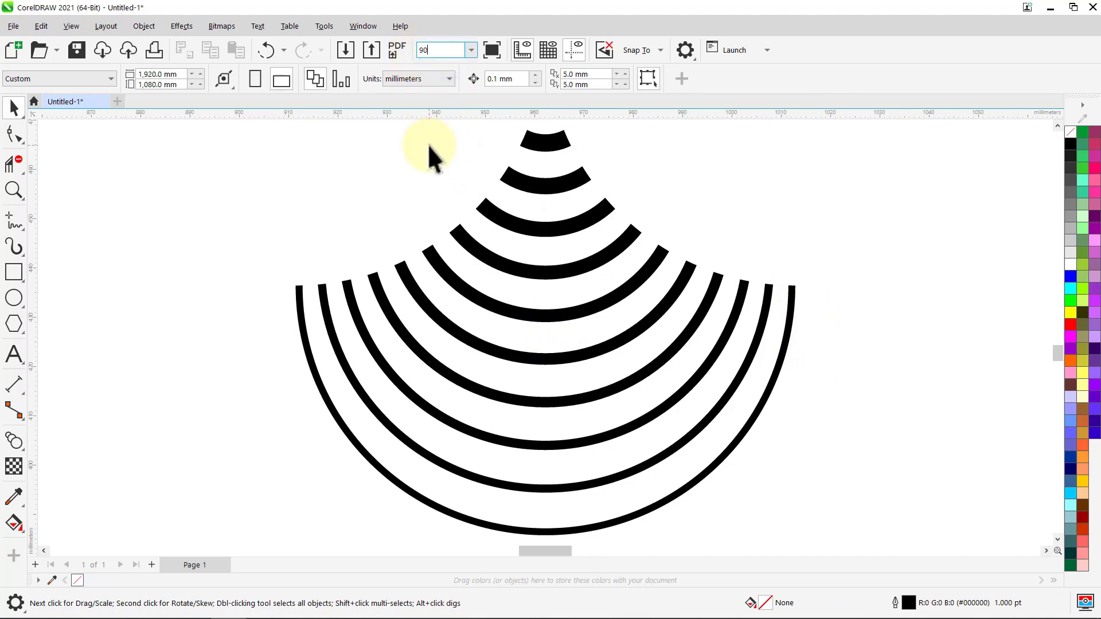
{"action": "key", "text": "Return"}
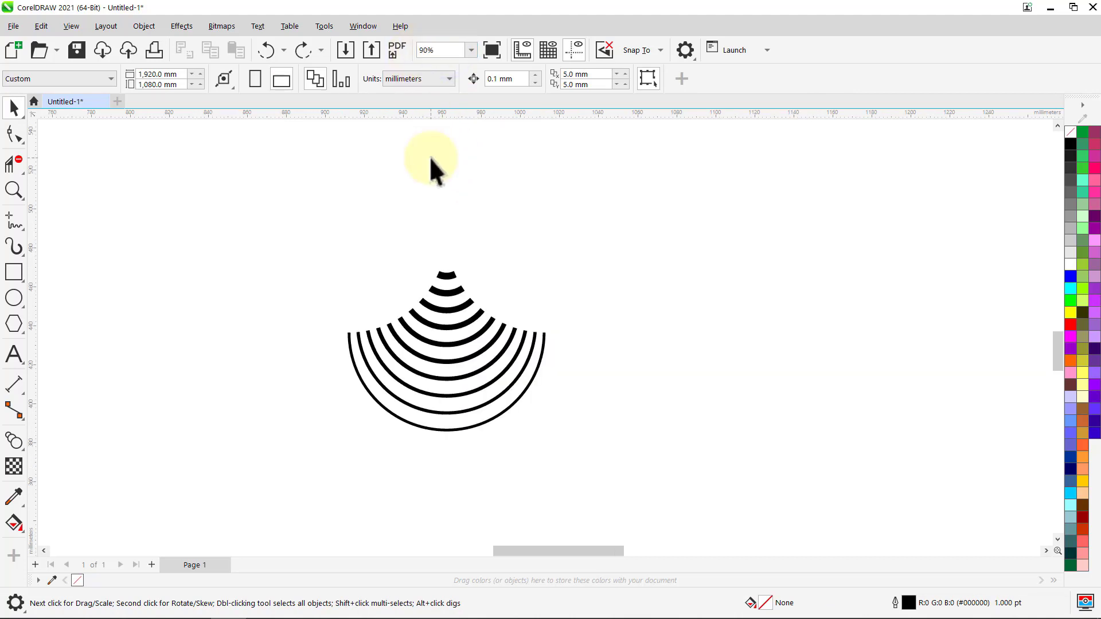
{"action": "left_click", "coordinate": [361, 27]}
{"action": "mouse_move", "coordinate": [405, 280]}
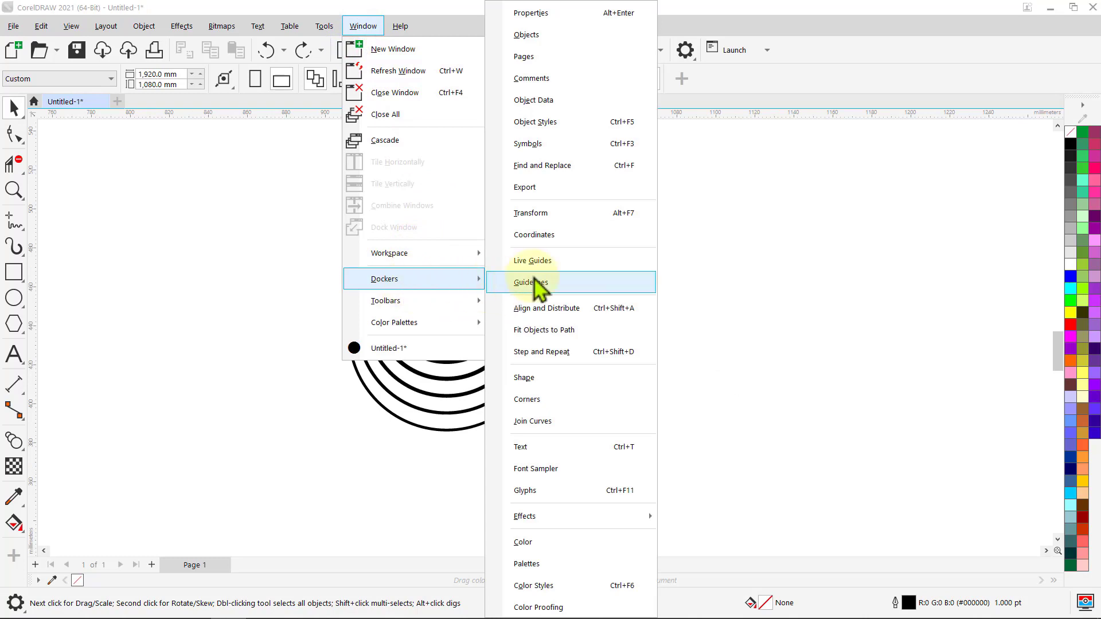
{"action": "left_click", "coordinate": [564, 224]}
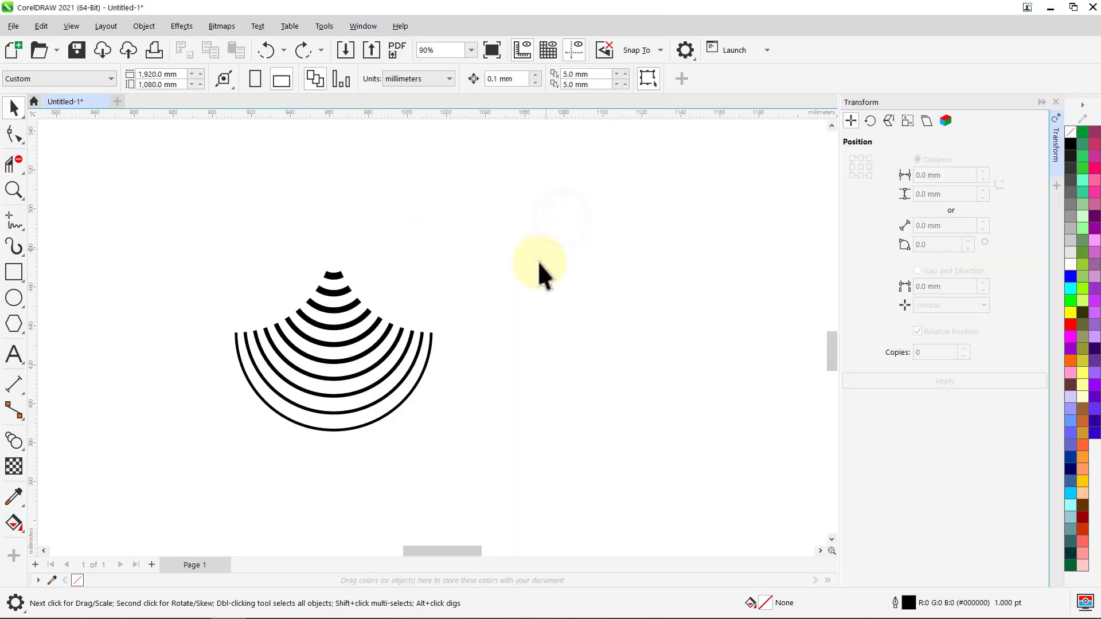
{"action": "left_click", "coordinate": [360, 329]}
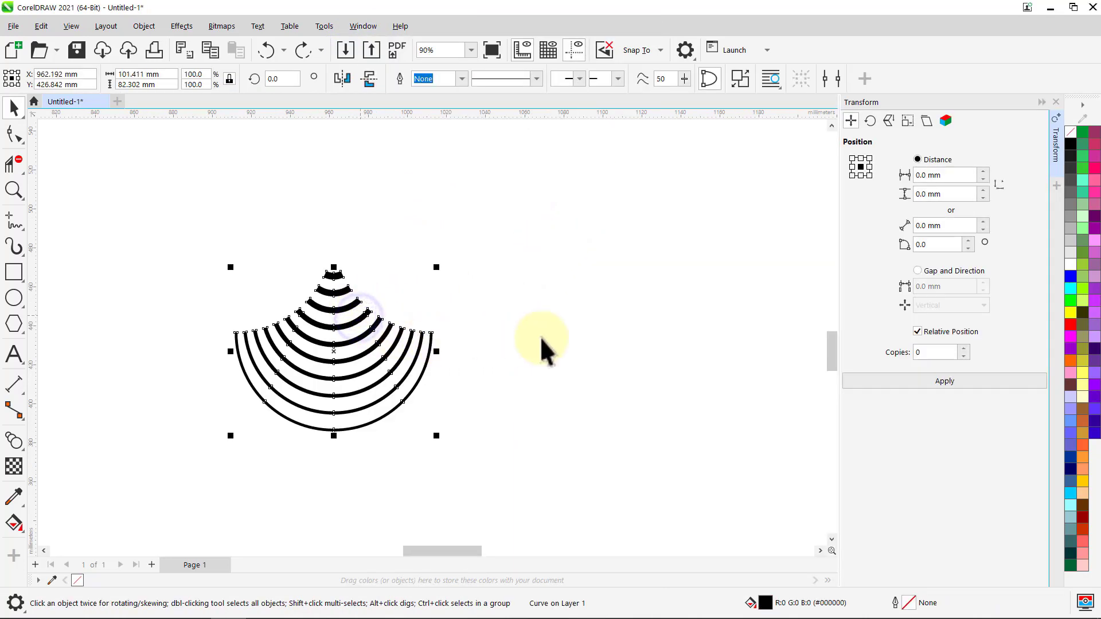
{"action": "left_click", "coordinate": [870, 120]}
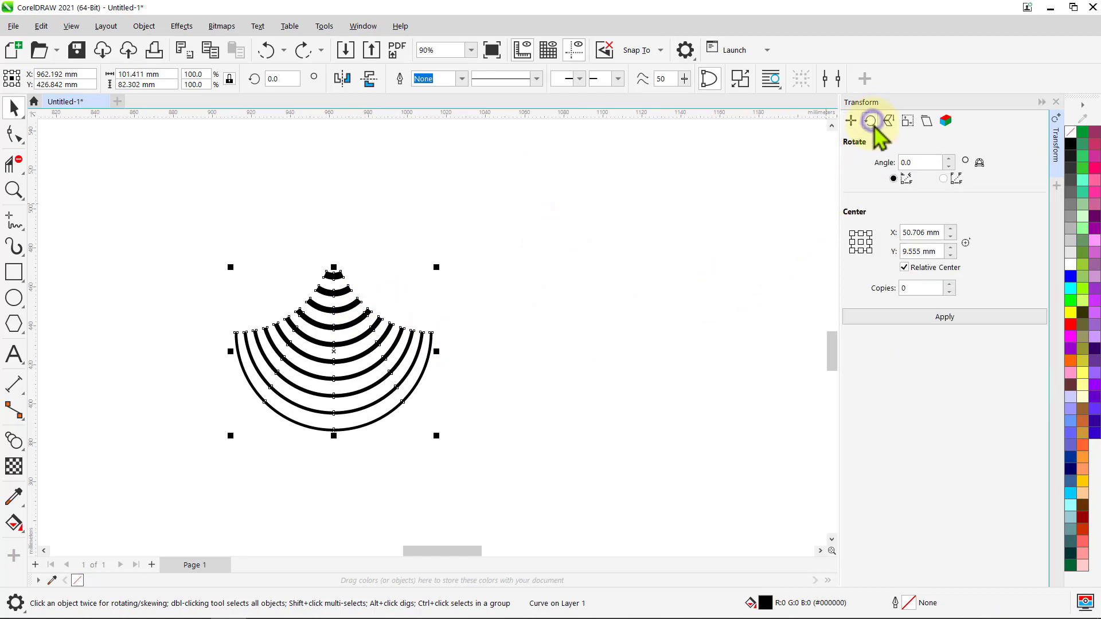
{"action": "left_click", "coordinate": [914, 163]}
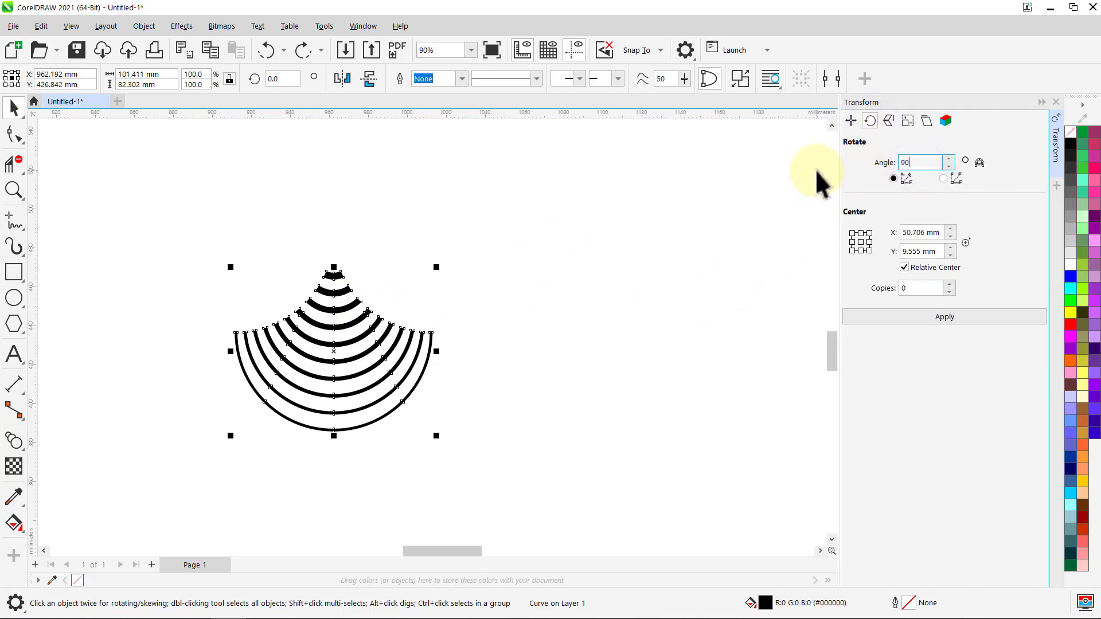
{"action": "type", "text": "90"}
{"action": "left_click", "coordinate": [909, 288]}
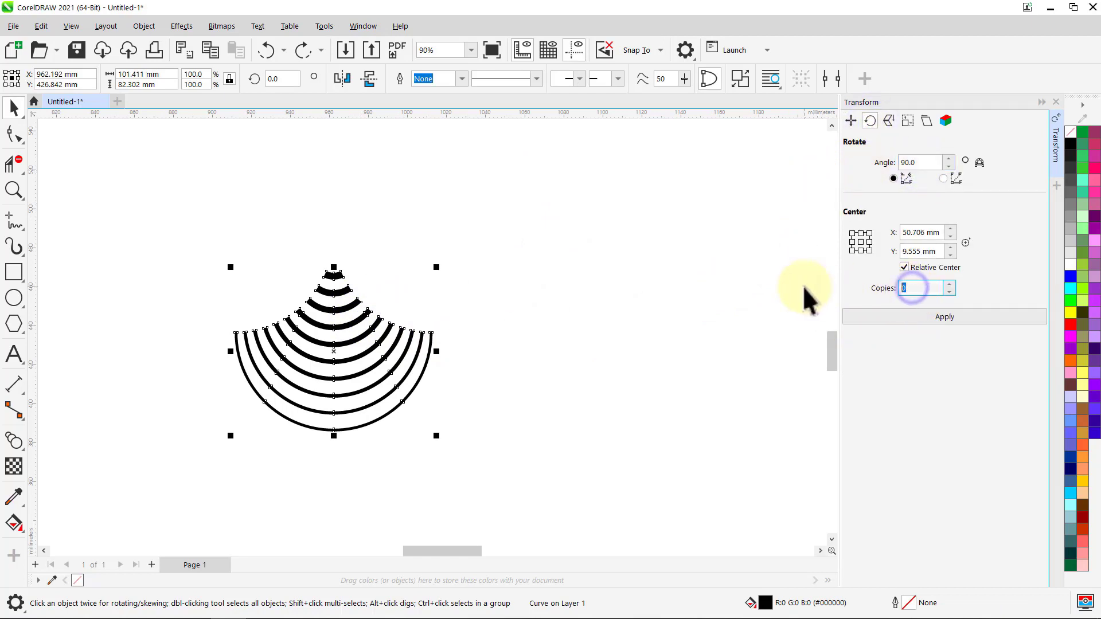
{"action": "left_click", "coordinate": [941, 318]}
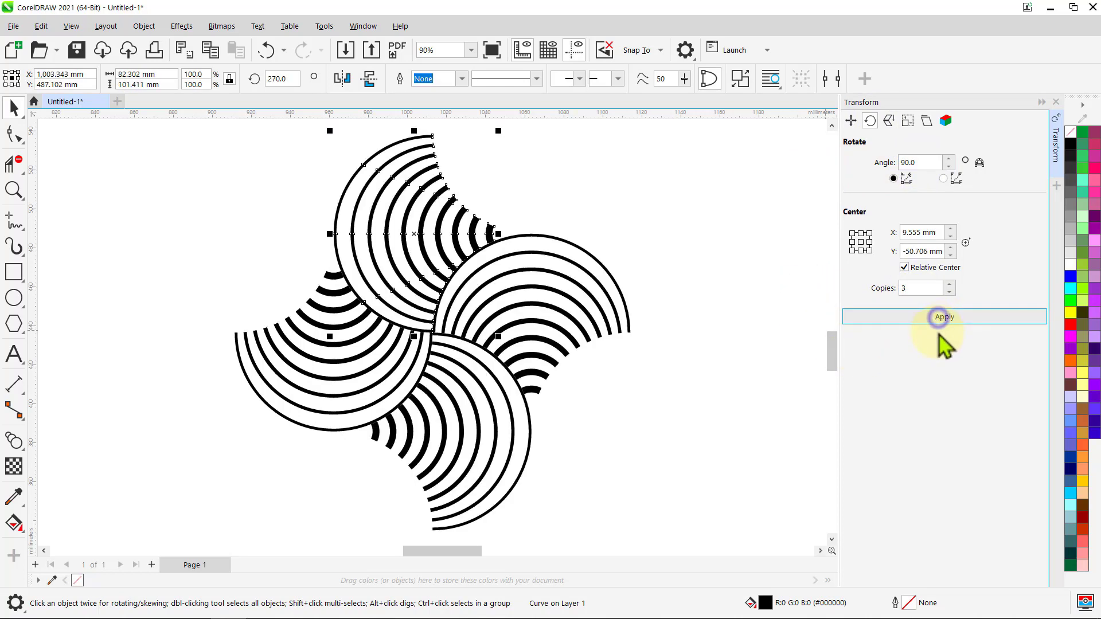
{"action": "left_click", "coordinate": [783, 297]}
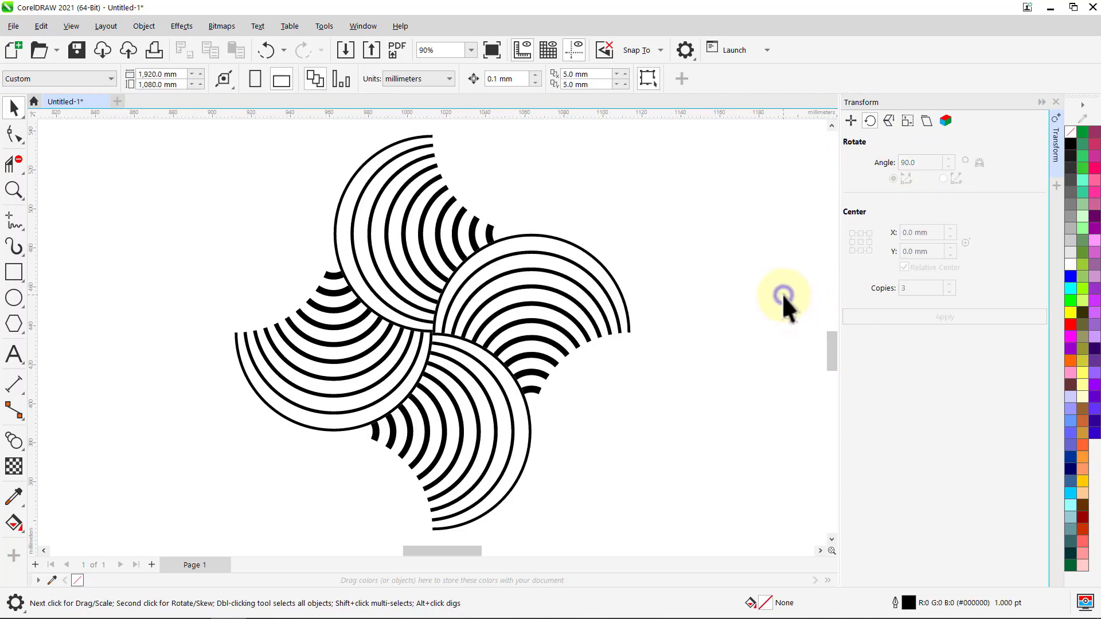
Step: Select the whole pinwheel and move it to the page's upper-left corner, centered at about X 113 mm, Y 1007 mm
{"action": "left_click", "coordinate": [1059, 156]}
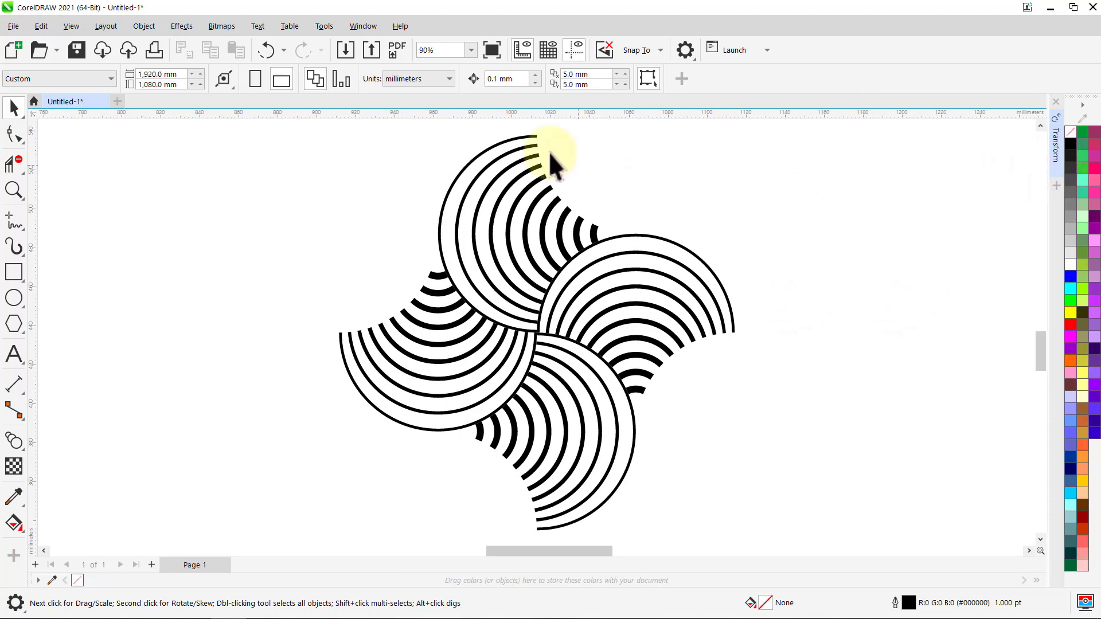
{"action": "left_click", "coordinate": [443, 49]}
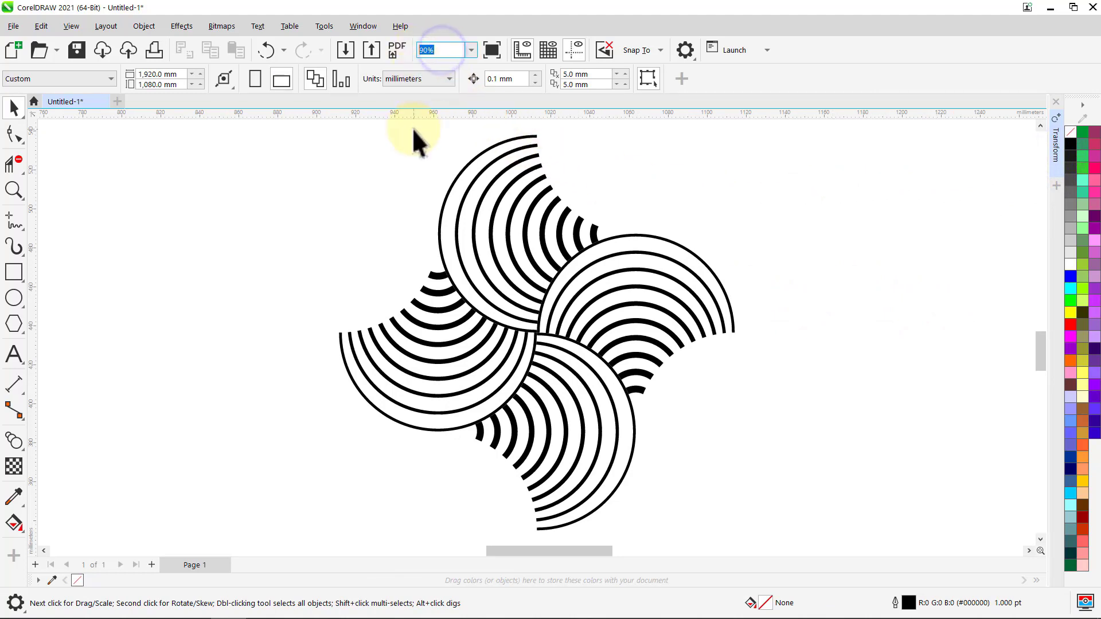
{"action": "type", "text": "15"}
{"action": "key", "text": "Return"}
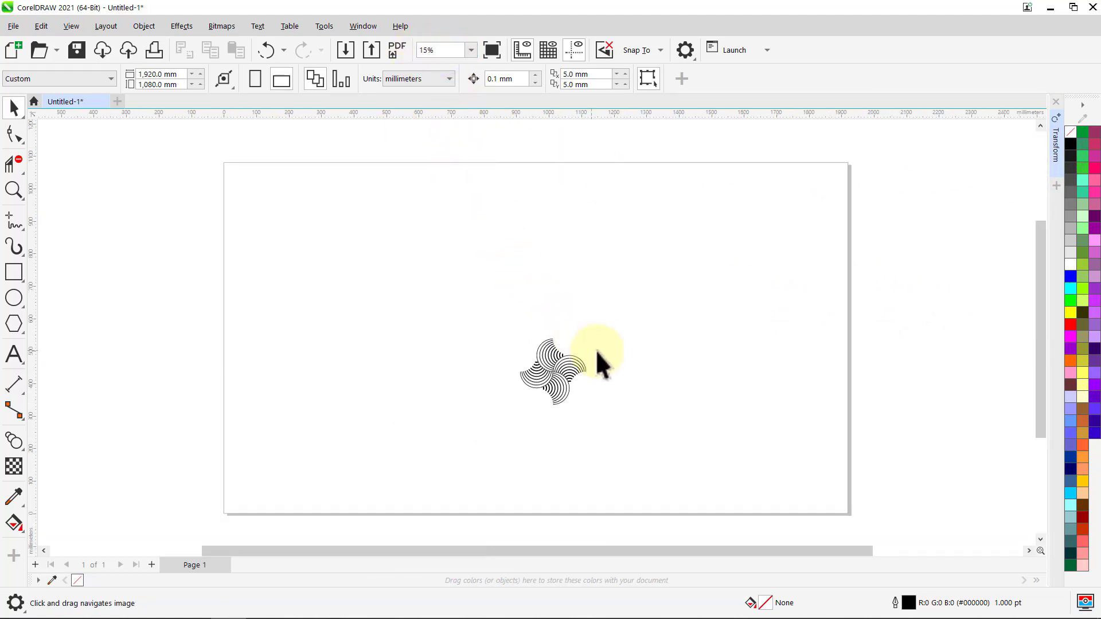
{"action": "left_click_drag", "start_coordinate": [573, 393], "coordinate": [524, 430]}
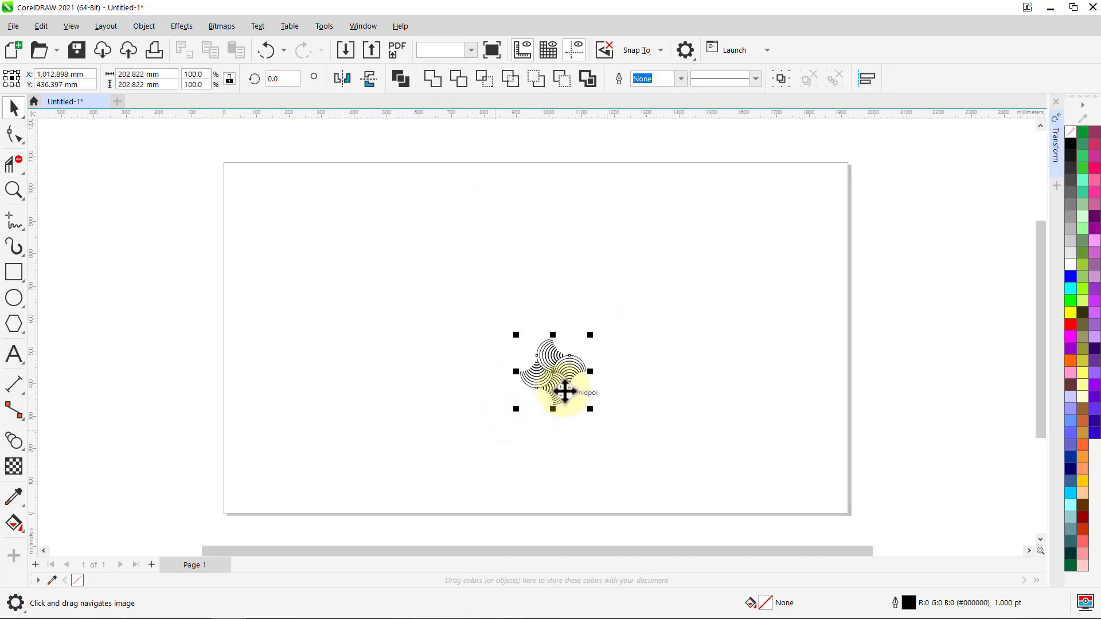
{"action": "left_click_drag", "start_coordinate": [563, 388], "coordinate": [287, 221]}
{"action": "left_click_drag", "start_coordinate": [274, 208], "coordinate": [270, 202]}
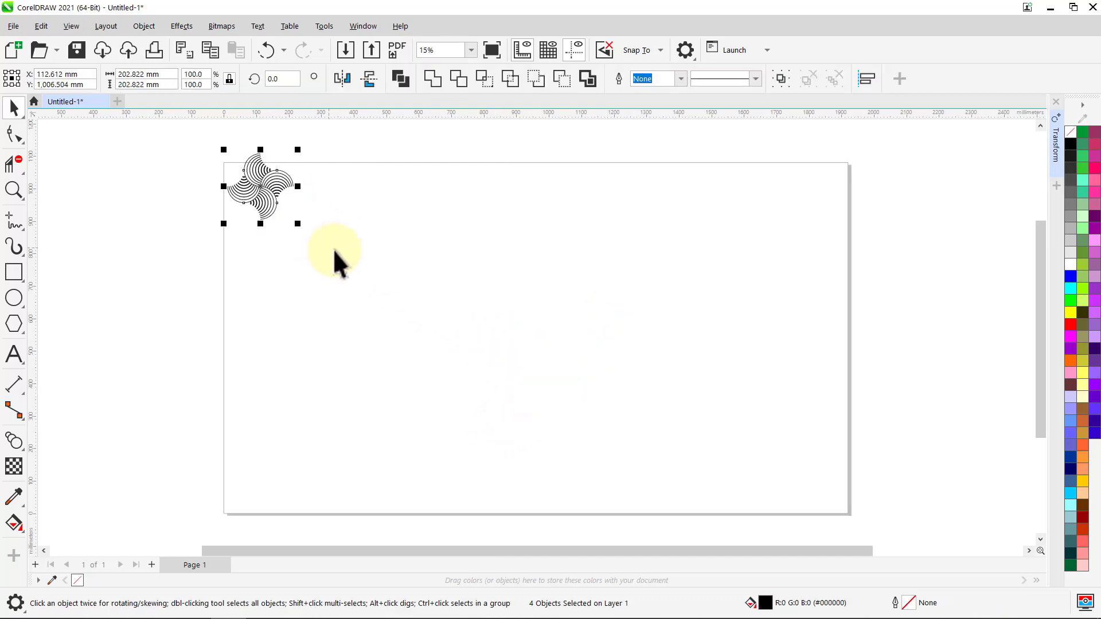
Step: Duplicate the pinwheel eight times to the right, one copy at a time at 202.822 mm horizontal spacing, to form a row across the page
{"action": "left_click", "coordinate": [1060, 145]}
{"action": "left_click", "coordinate": [850, 123]}
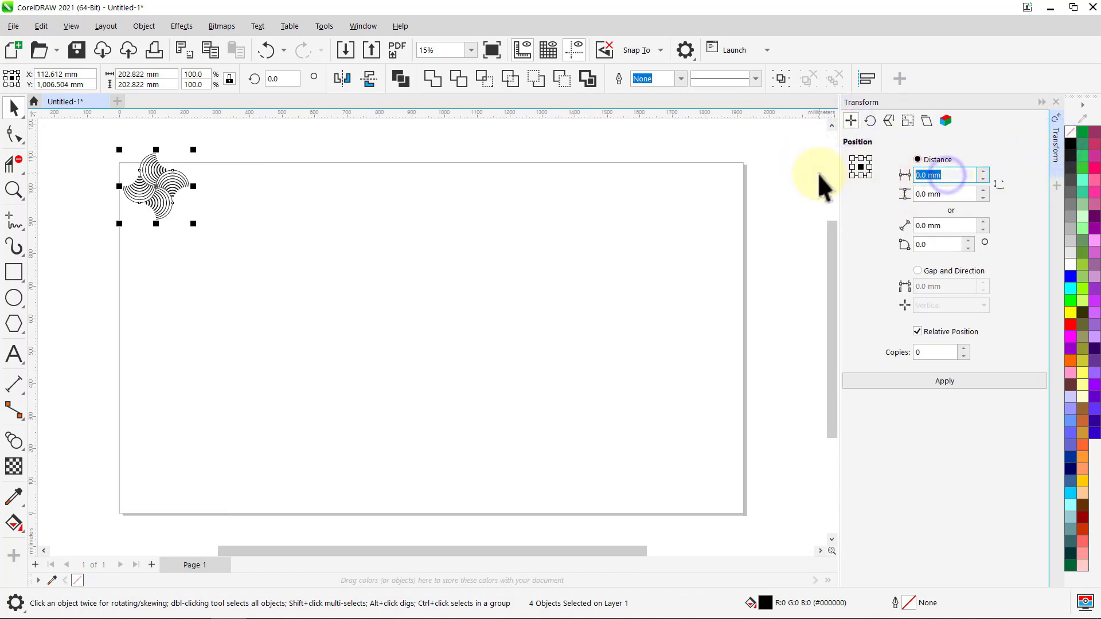
{"action": "type", "text": "202.82"}
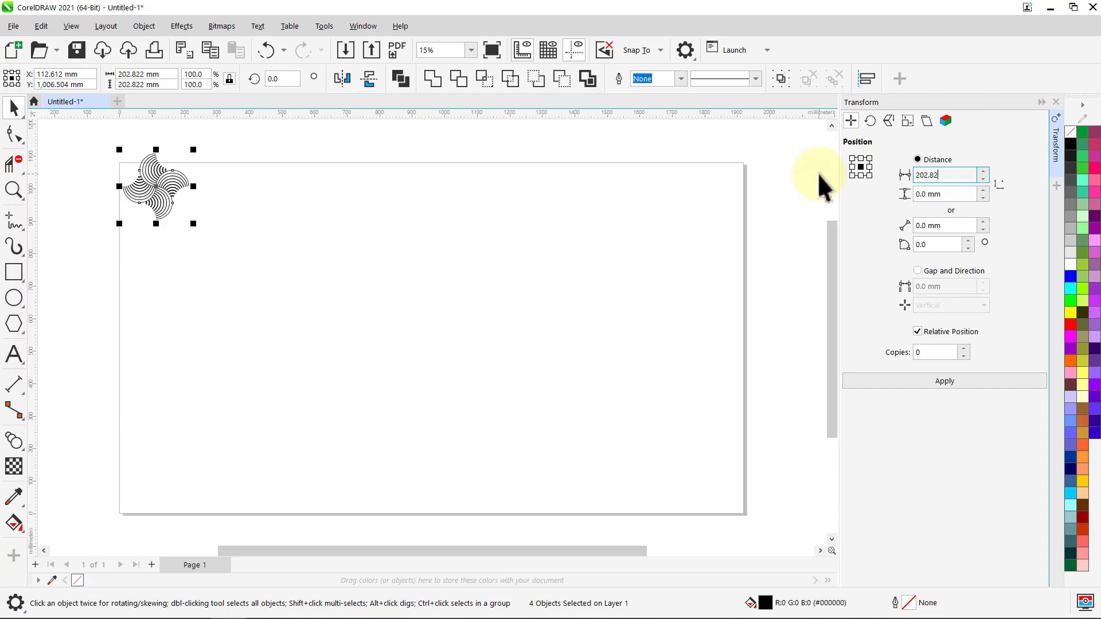
{"action": "type", "text": "2"}
{"action": "left_click", "coordinate": [925, 351]}
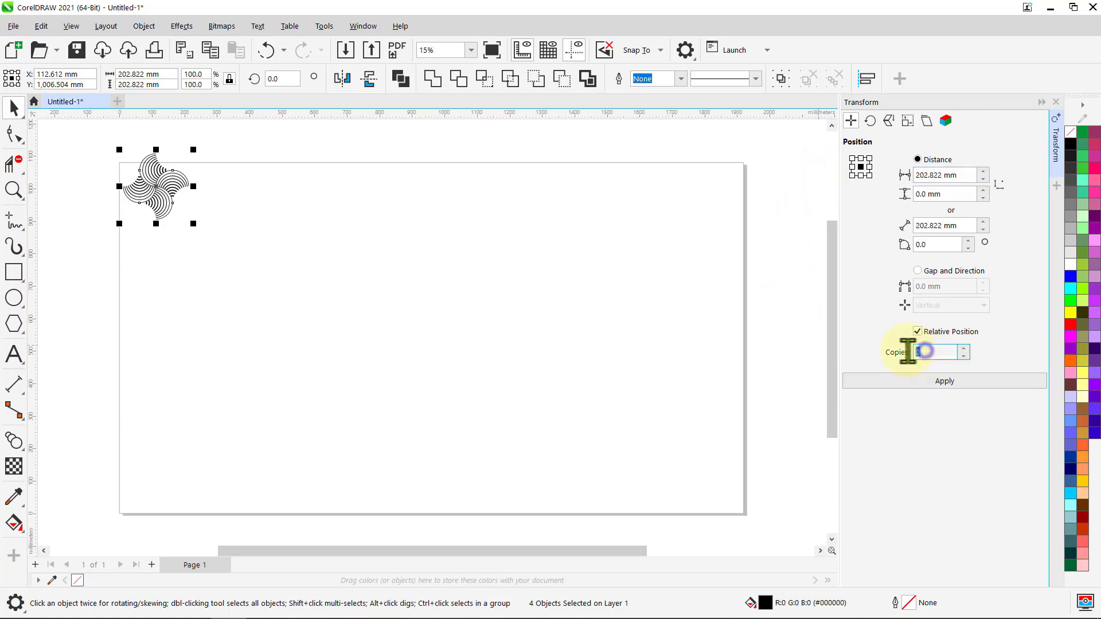
{"action": "type", "text": "1"}
{"action": "left_click", "coordinate": [960, 385]}
{"action": "left_click", "coordinate": [956, 386]}
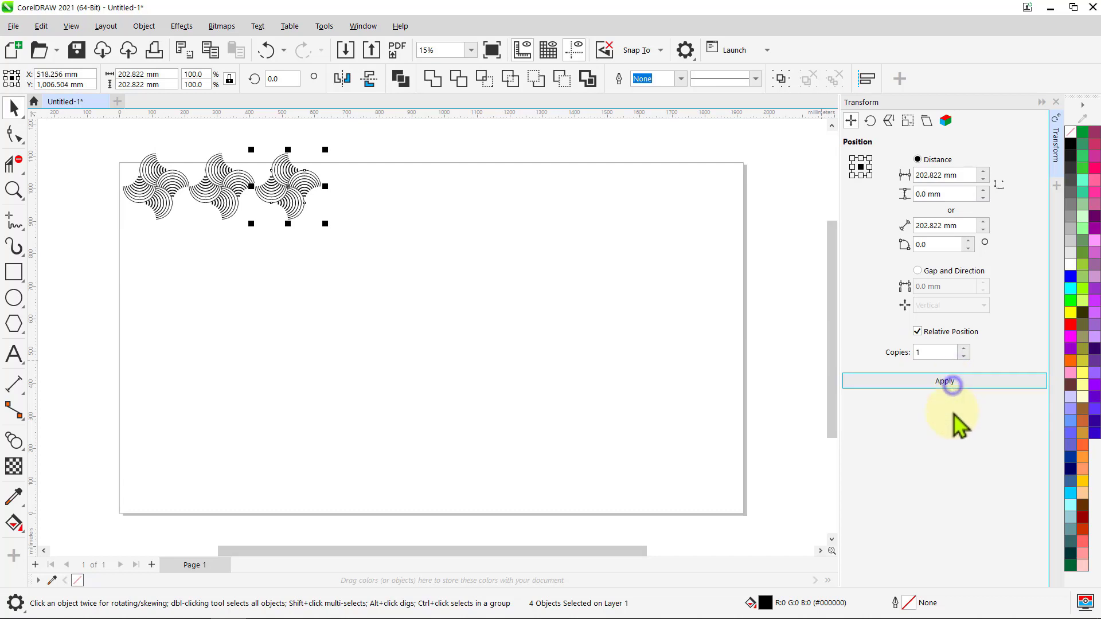
{"action": "left_click", "coordinate": [954, 384]}
{"action": "left_click", "coordinate": [955, 382]}
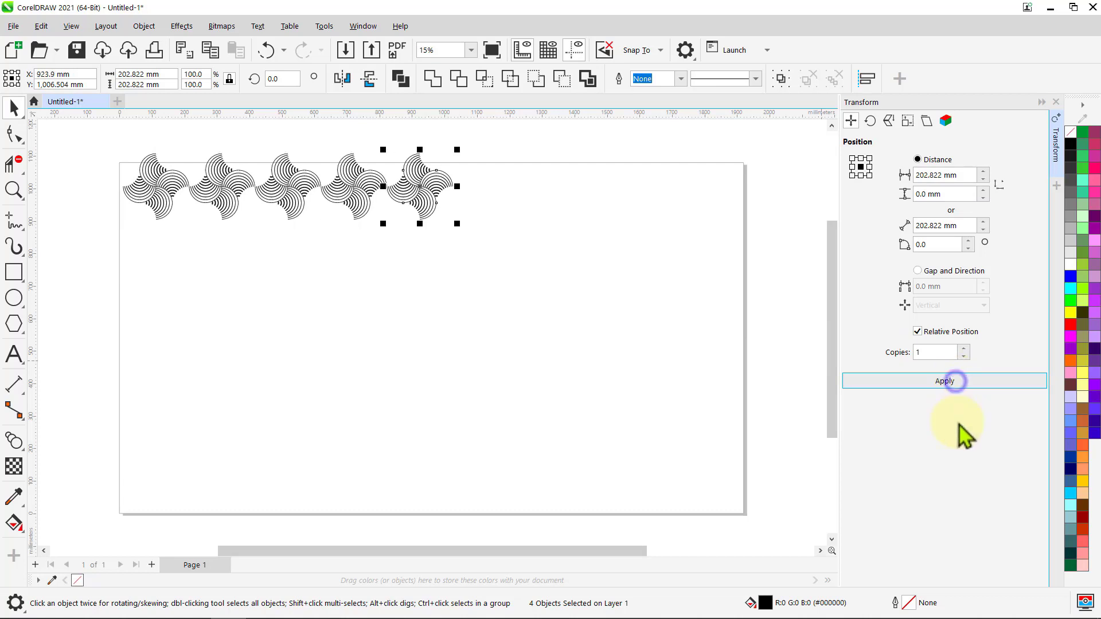
{"action": "left_click", "coordinate": [964, 384]}
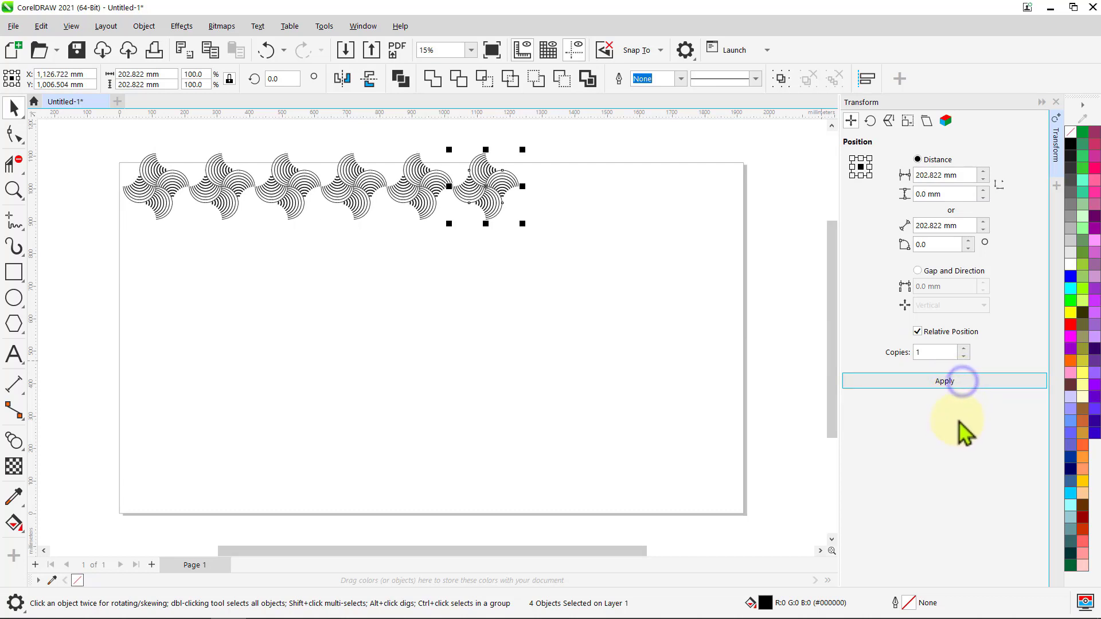
{"action": "left_click", "coordinate": [966, 383]}
{"action": "left_click", "coordinate": [967, 385]}
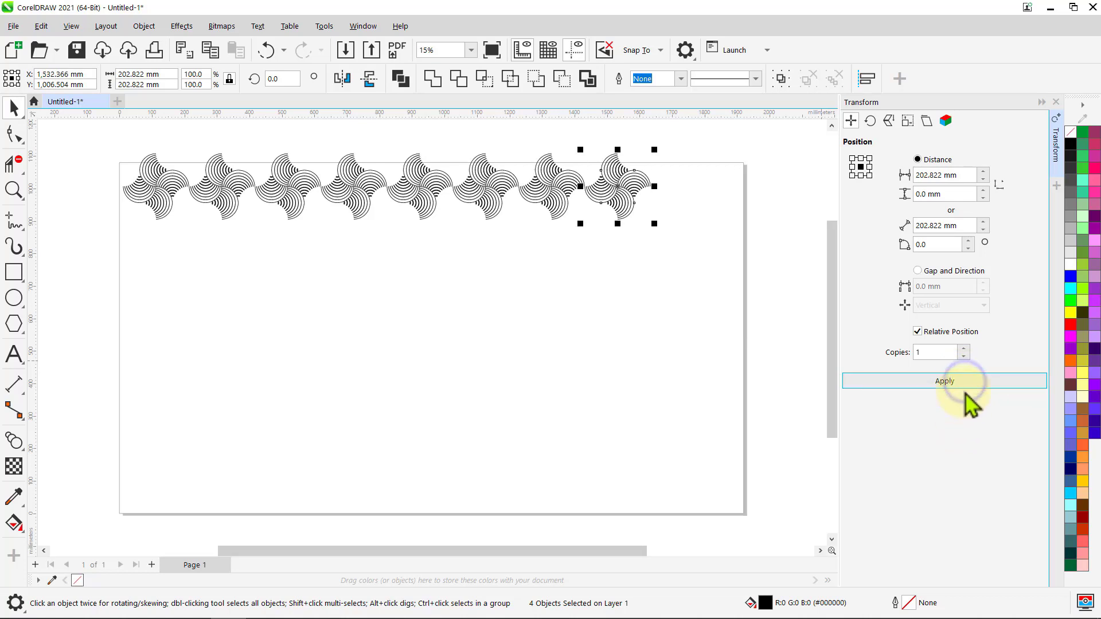
{"action": "left_click", "coordinate": [966, 386]}
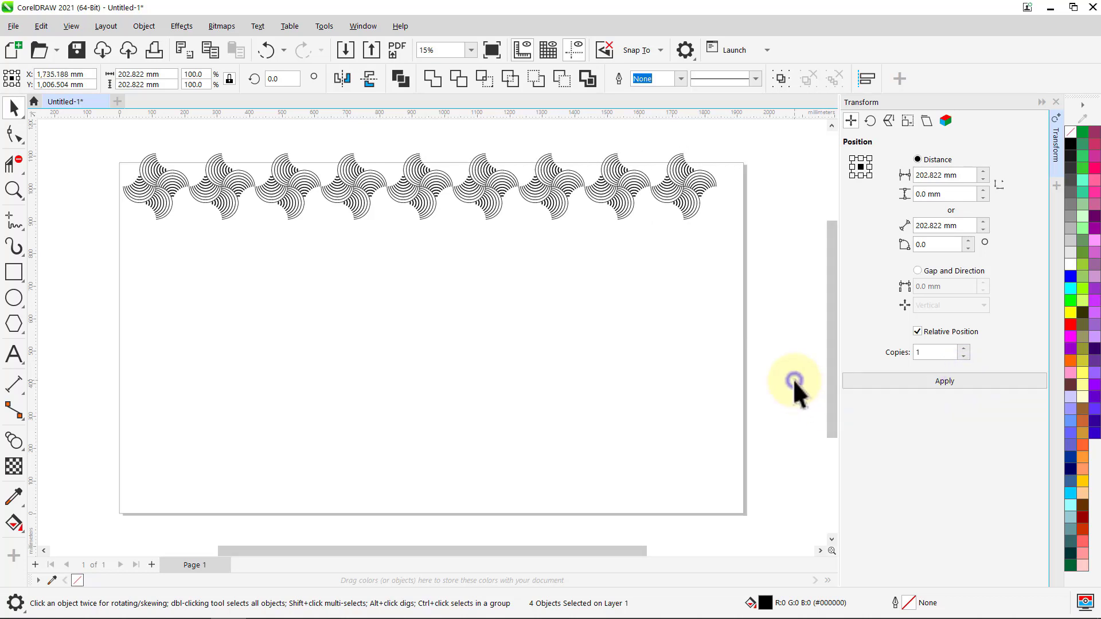
Step: Duplicate the entire pinwheel row once, offset by -101.411 mm horizontally and -101.411 mm vertically
{"action": "key", "text": "ctrl+a"}
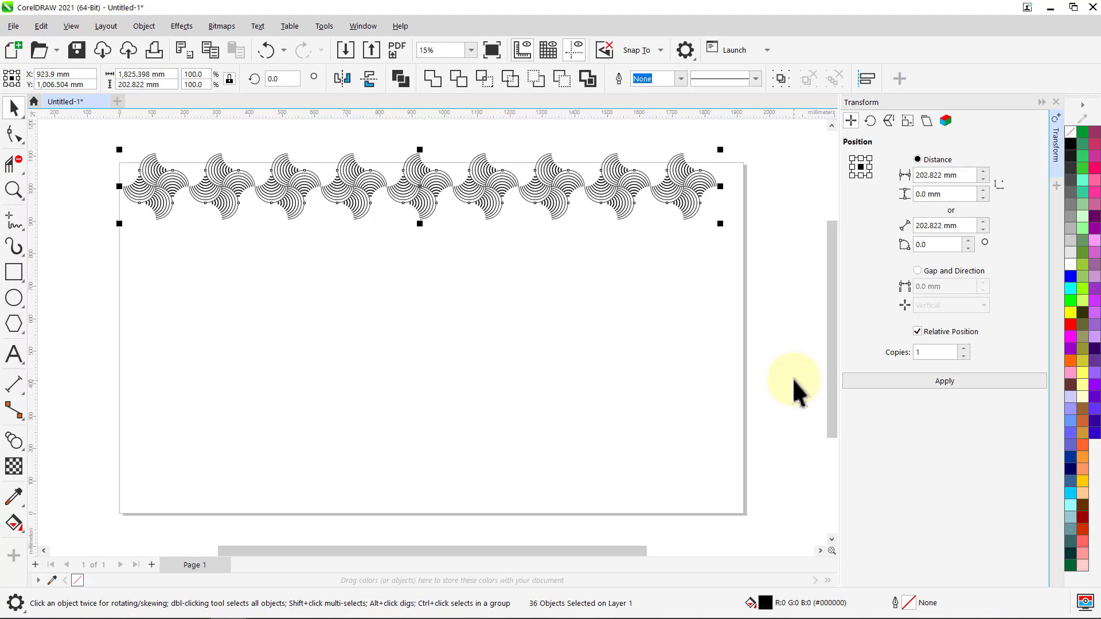
{"action": "left_click", "coordinate": [969, 177]}
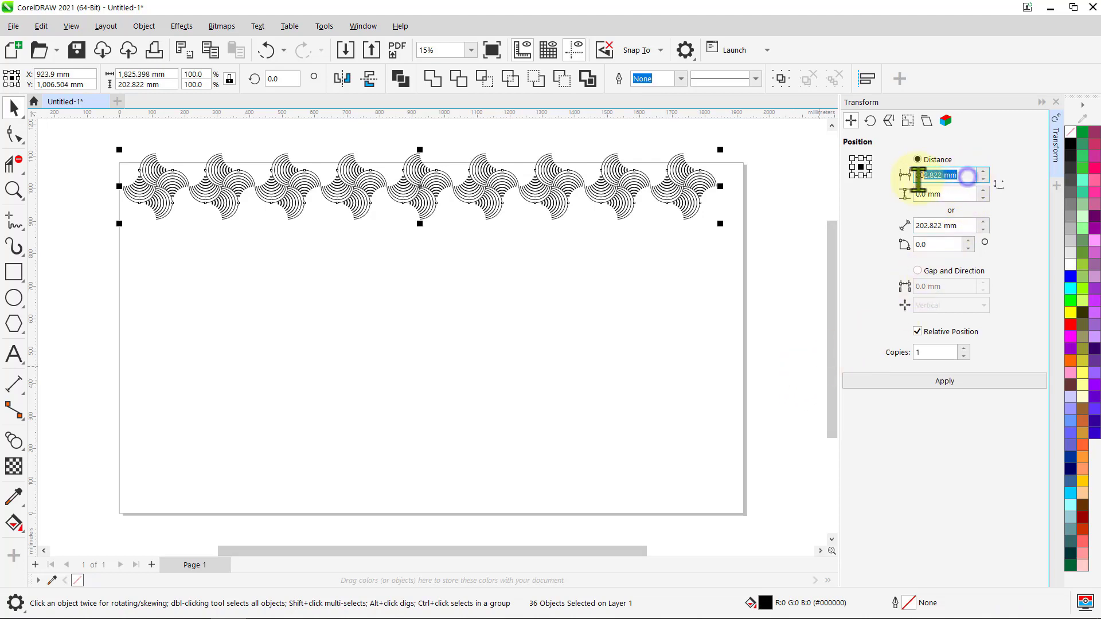
{"action": "type", "text": "-101.411"}
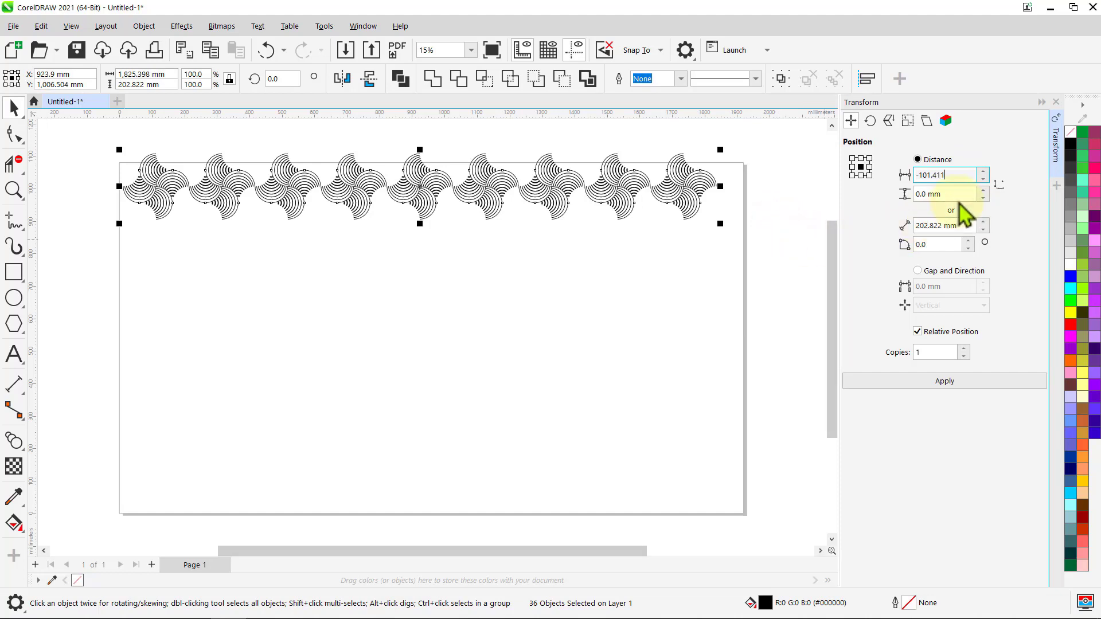
{"action": "left_click", "coordinate": [924, 194]}
{"action": "type", "text": "-1"}
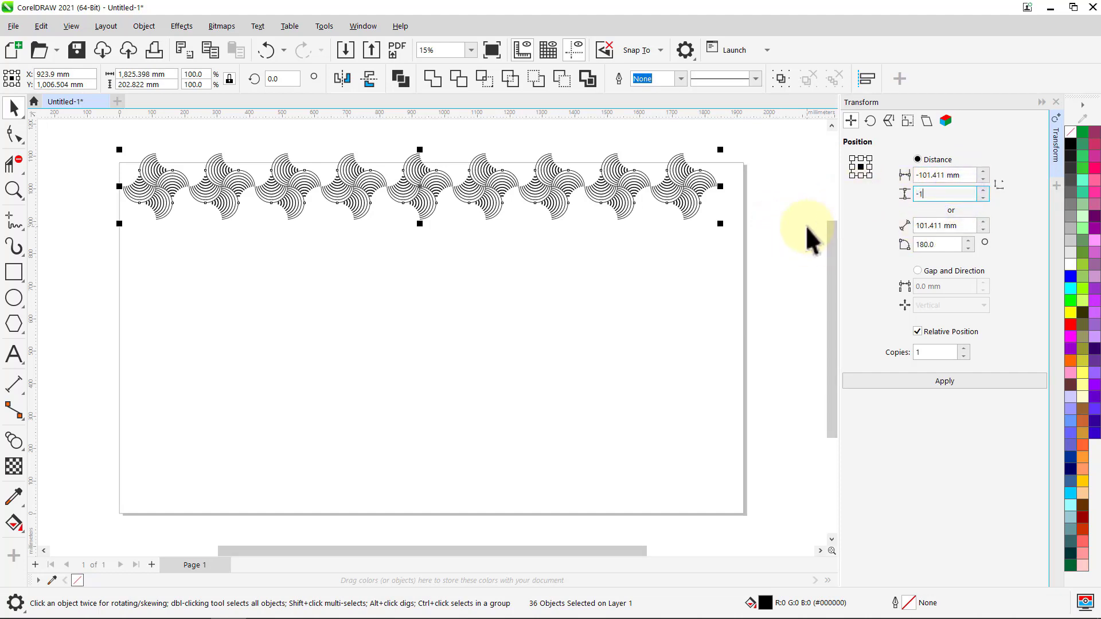
{"action": "type", "text": "01.411"}
{"action": "left_click", "coordinate": [878, 381]}
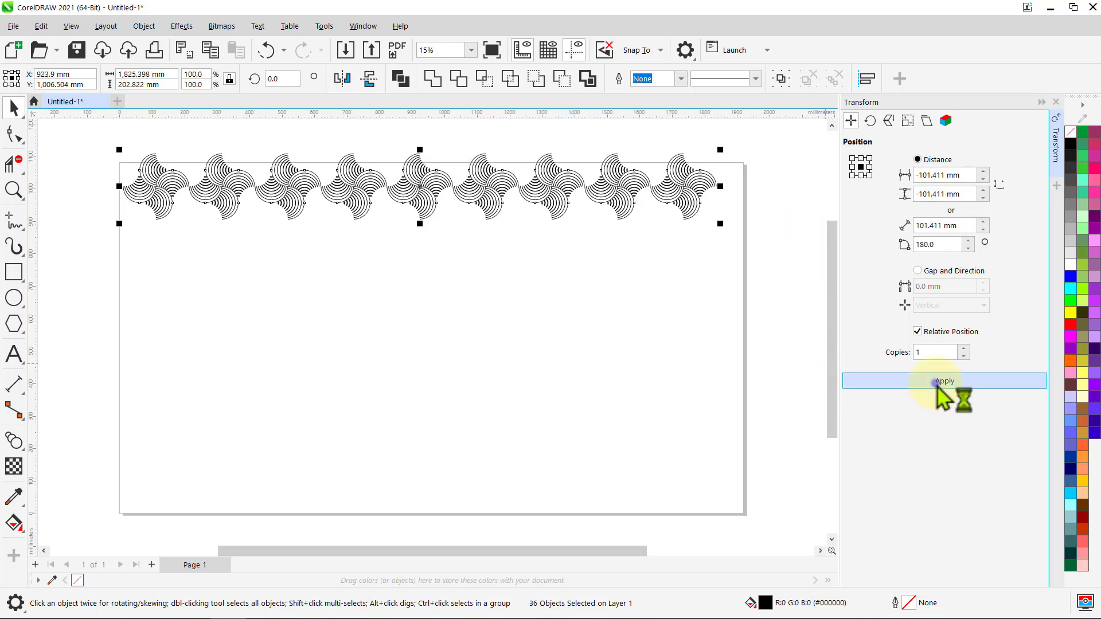
{"action": "left_click", "coordinate": [784, 314]}
Step: Duplicate the whole two-row pattern downward four times, one copy at a time with 0 mm horizontal and -202.822 mm vertical offset
{"action": "key", "text": "ctrl+a"}
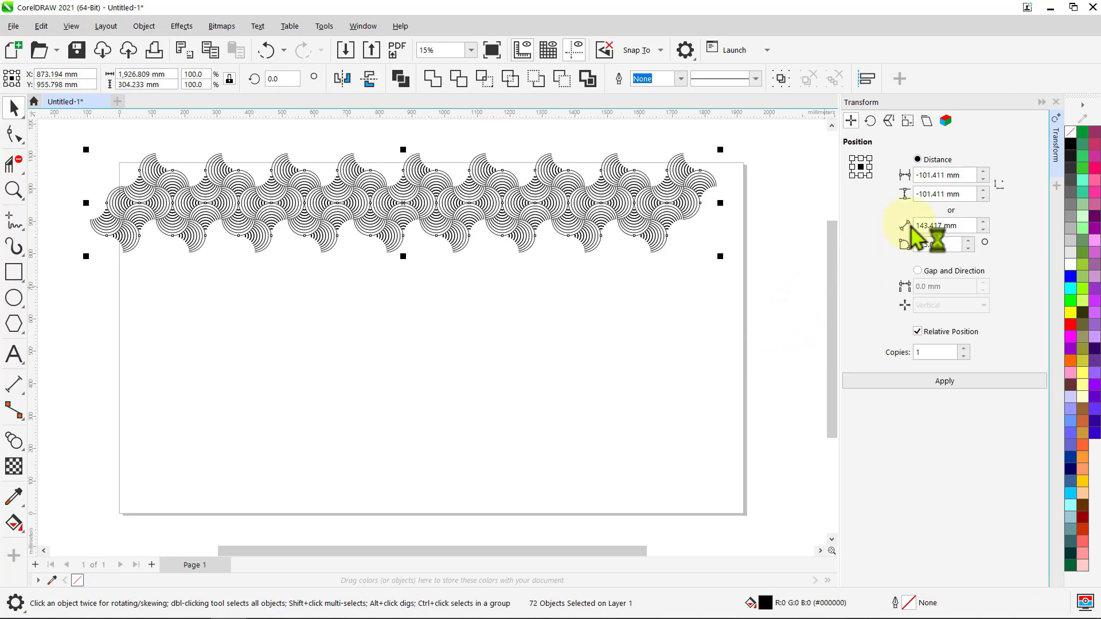
{"action": "double_click", "coordinate": [969, 175]}
{"action": "type", "text": "0"}
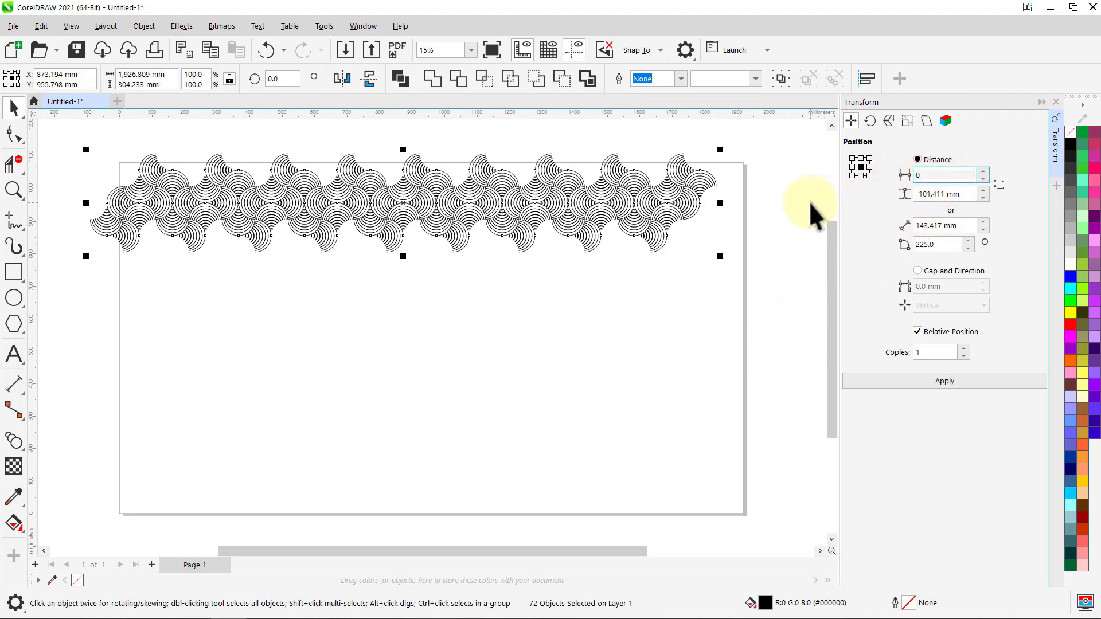
{"action": "double_click", "coordinate": [967, 194]}
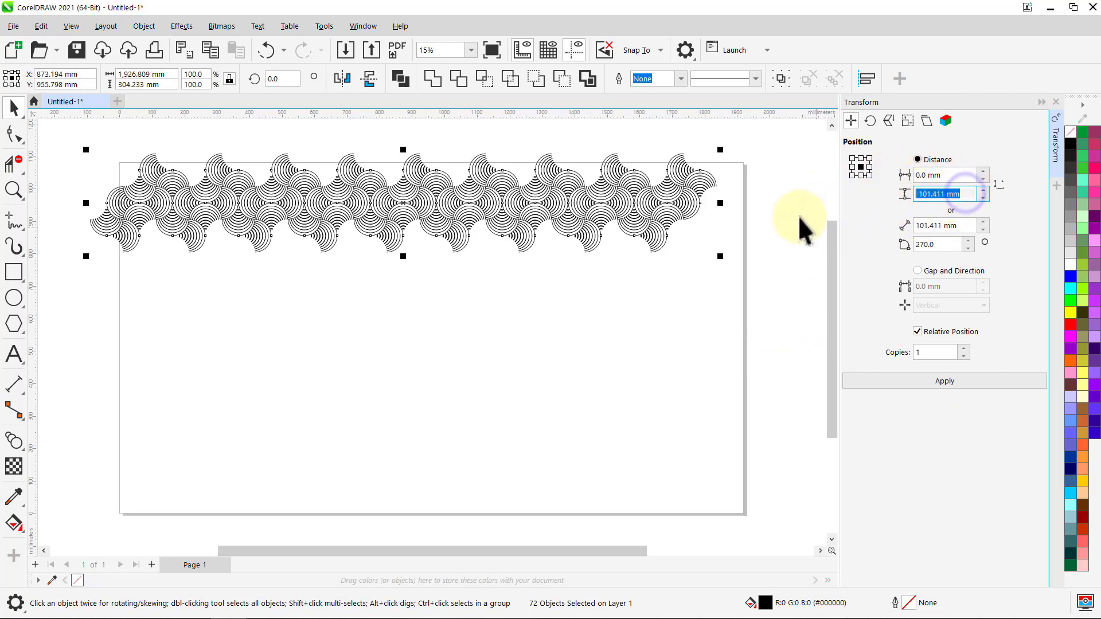
{"action": "type", "text": "-202.822"}
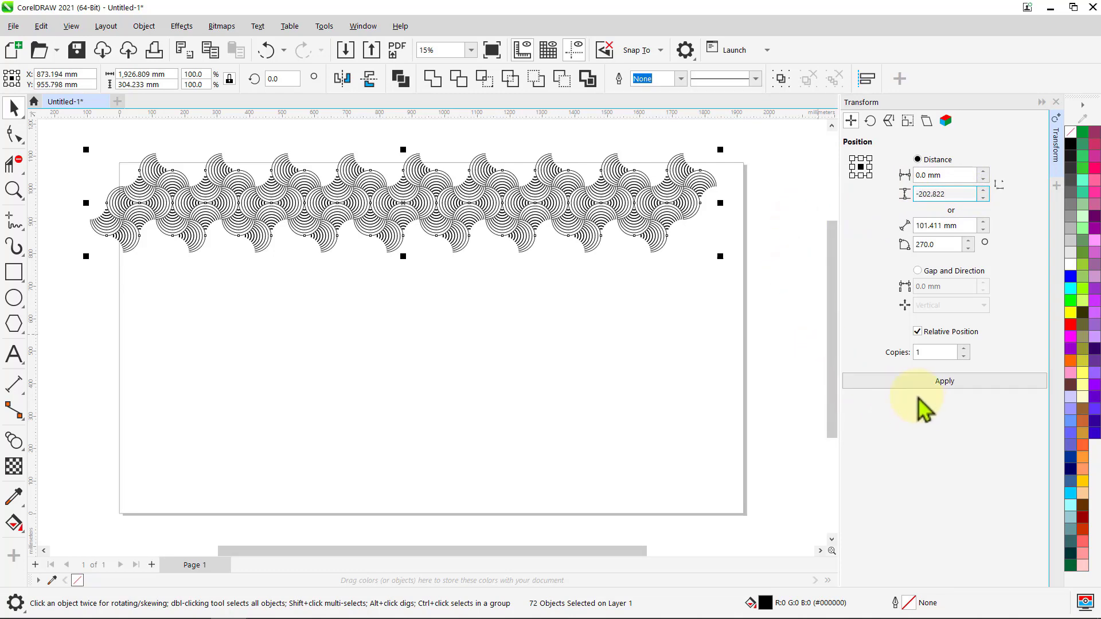
{"action": "left_click", "coordinate": [939, 383]}
{"action": "left_click", "coordinate": [941, 384]}
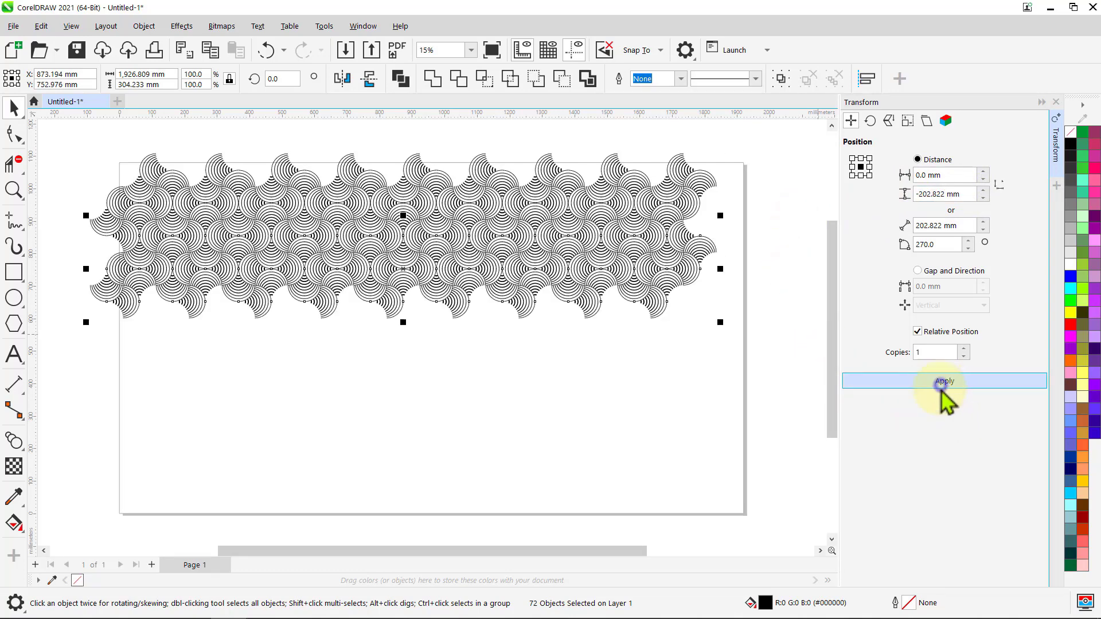
{"action": "left_click", "coordinate": [943, 385]}
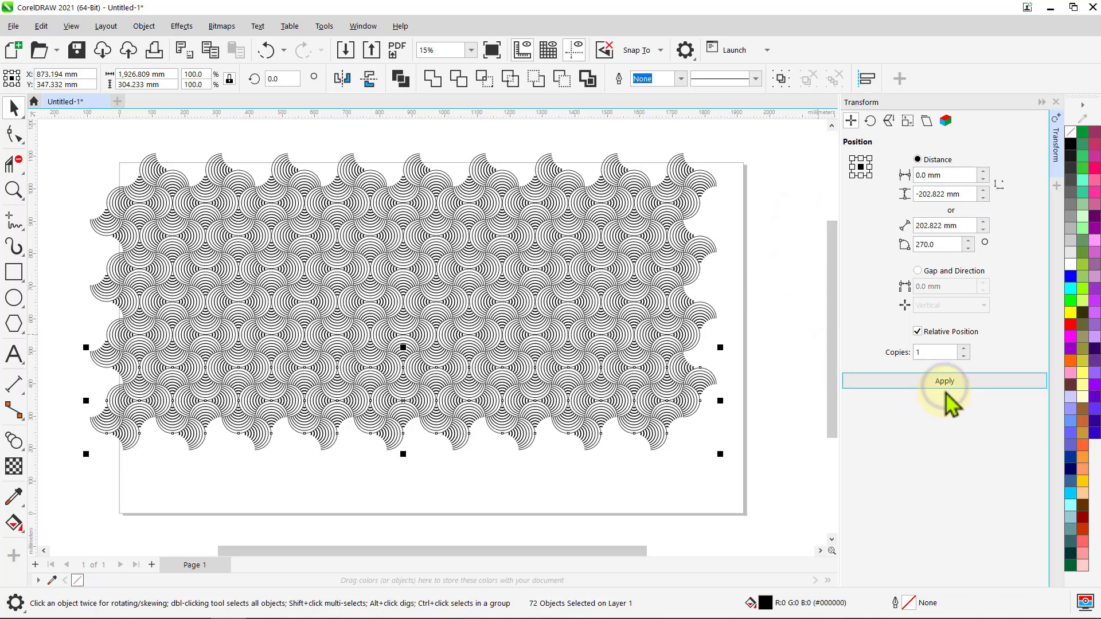
{"action": "left_click", "coordinate": [947, 394]}
{"action": "left_click", "coordinate": [808, 356]}
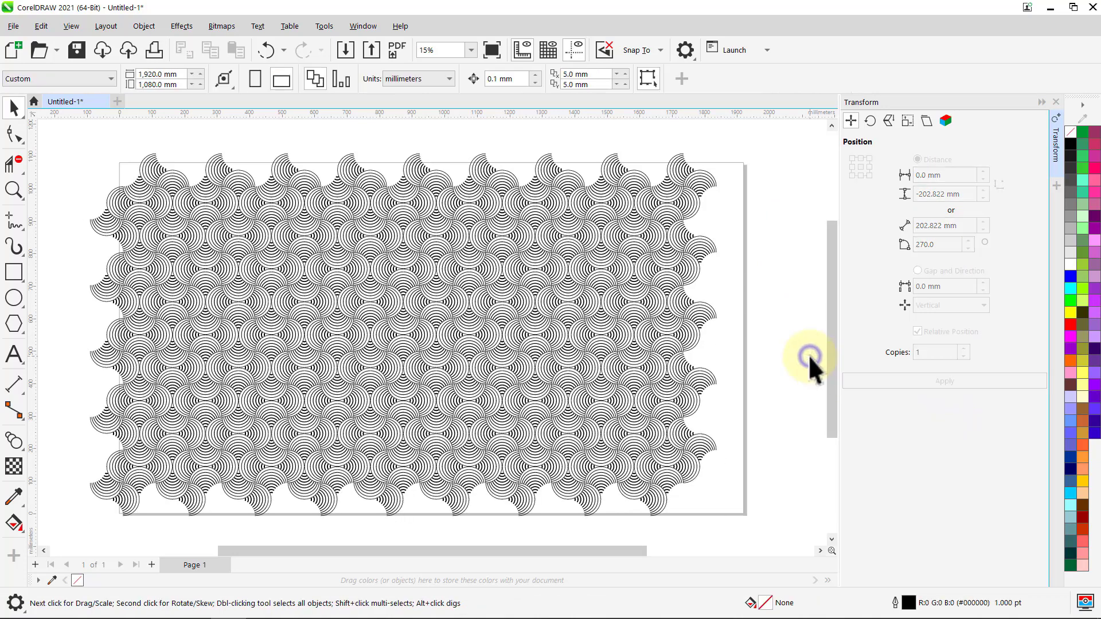
{"action": "left_click", "coordinate": [1056, 103]}
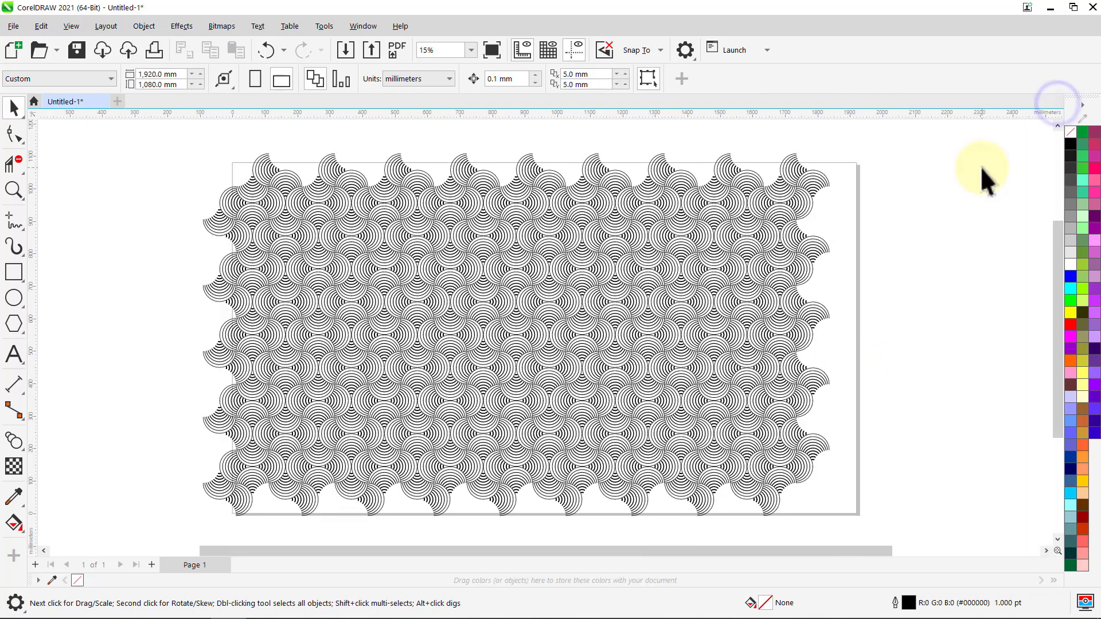
Step: Weld all the pinwheels into a single curve and center it on the page
{"action": "key", "text": "ctrl+a"}
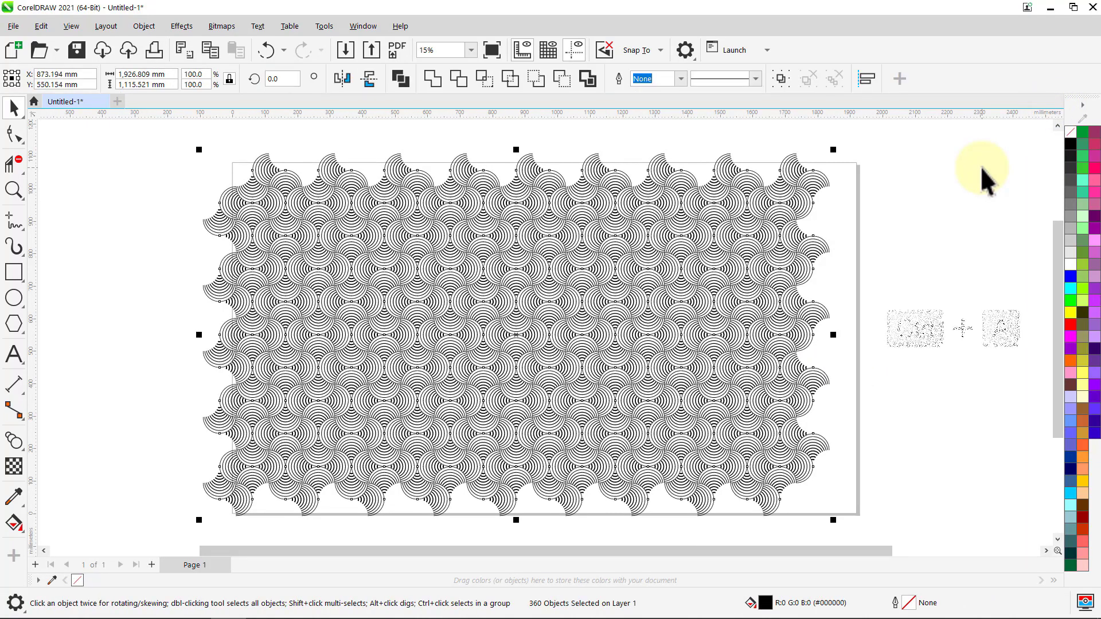
{"action": "left_click", "coordinate": [434, 80]}
{"action": "key", "text": "p"}
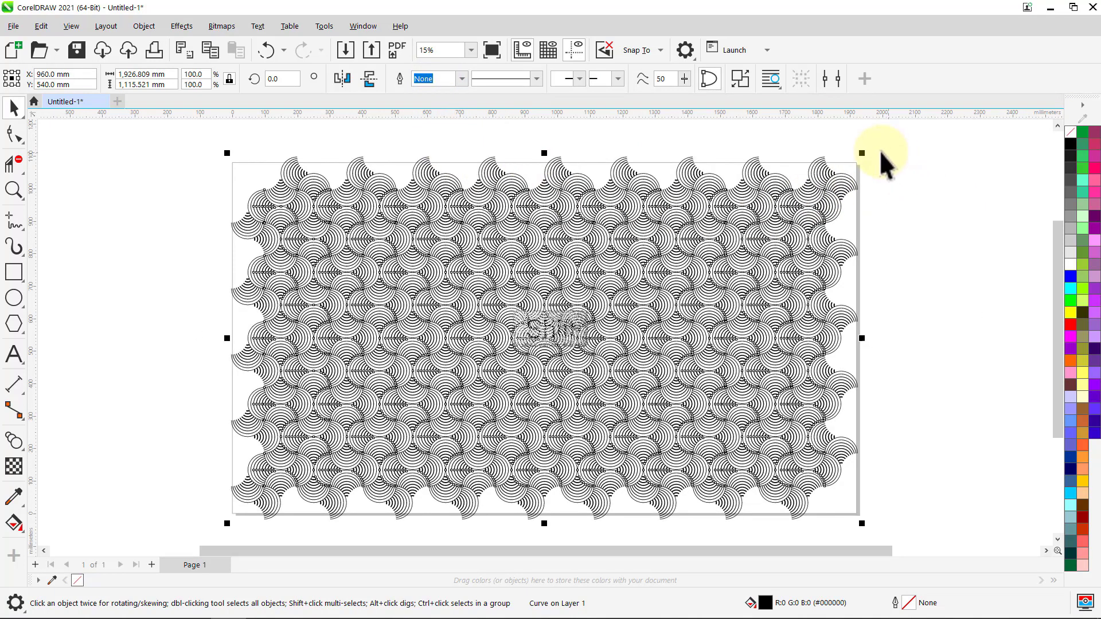
Step: Enlarge the welded pattern proportionally from its center to about 2,358 mm by 1,365 mm, so it extends past every page edge
{"action": "key", "text": "shift"}
{"action": "left_click_drag", "start_coordinate": [892, 146], "coordinate": [936, 167]}
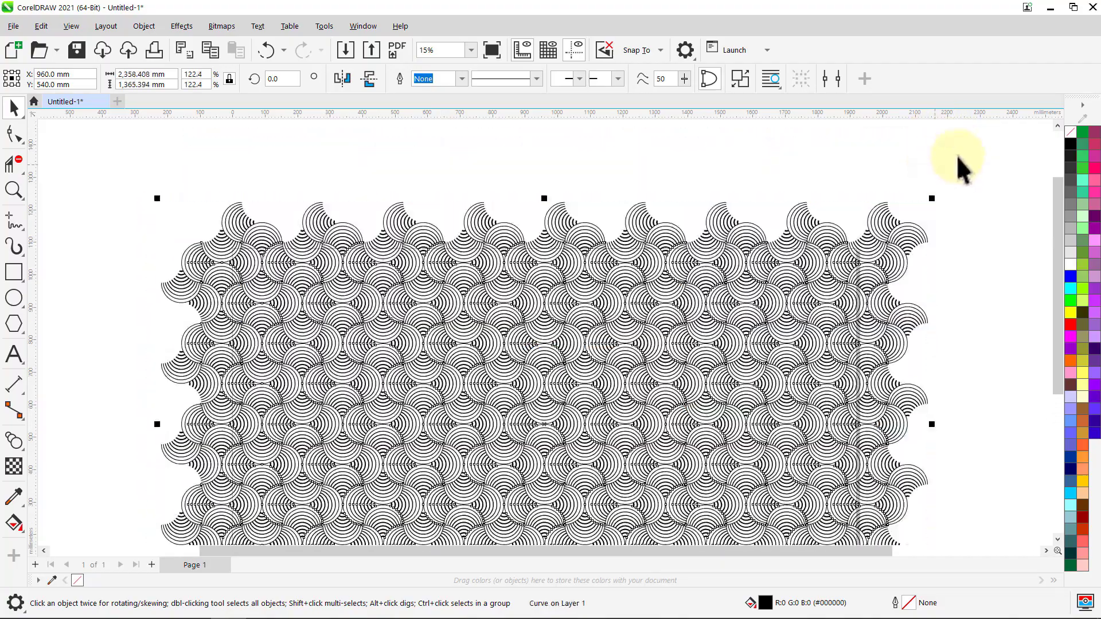
{"action": "left_click", "coordinate": [975, 144]}
{"action": "key", "text": "F4"}
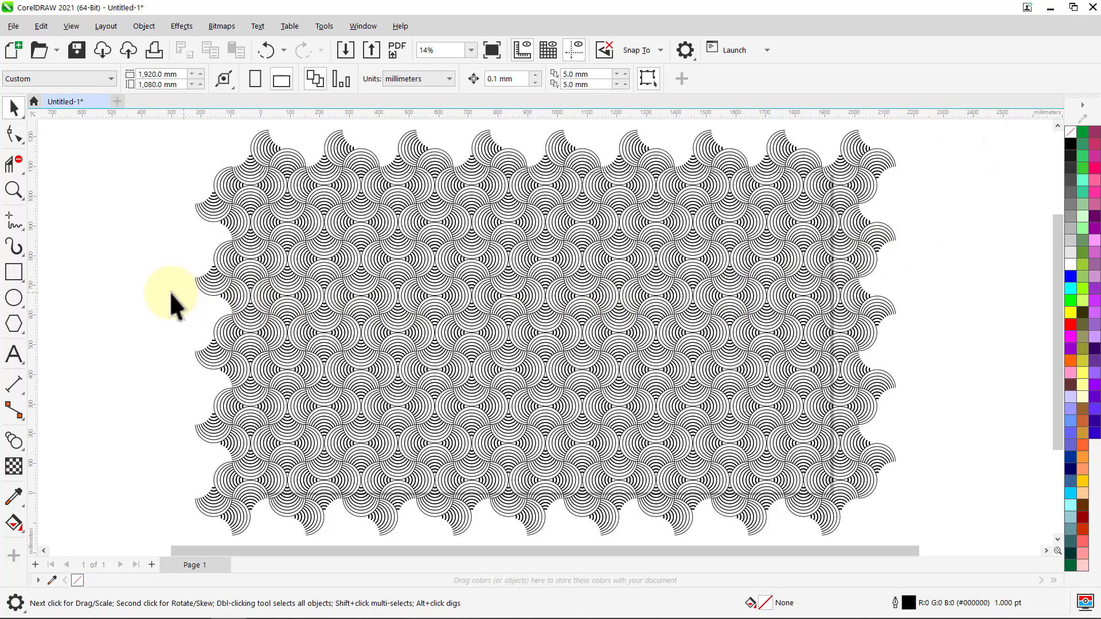
Step: Draw a rectangle about 1,291 mm by 816 mm over the middle of the pattern and fill it with white
{"action": "left_click", "coordinate": [14, 273]}
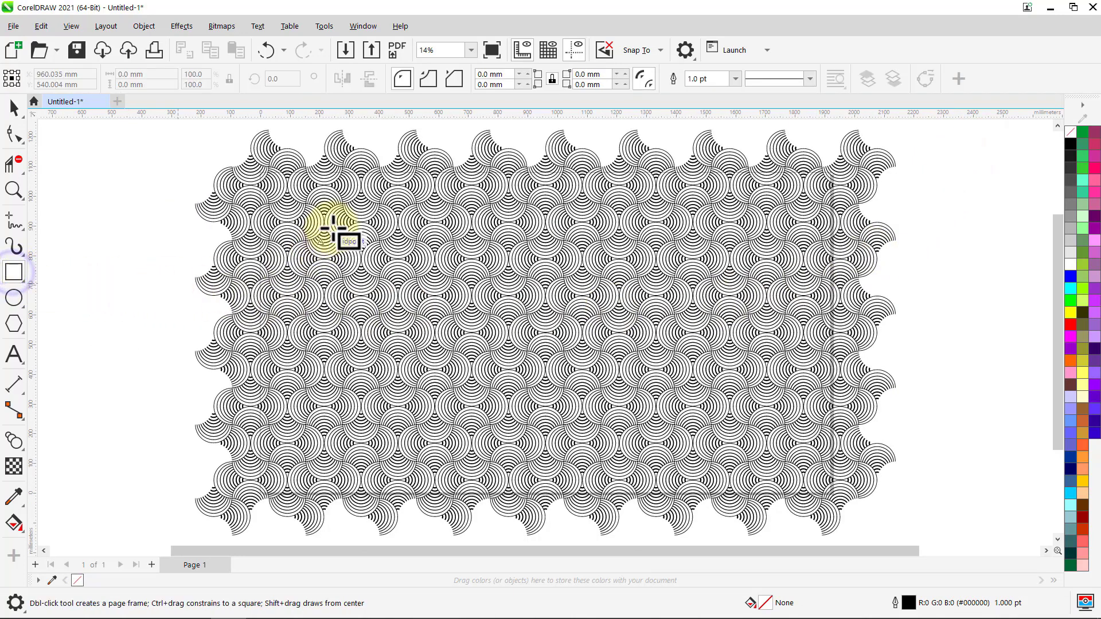
{"action": "left_click_drag", "start_coordinate": [335, 213], "coordinate": [722, 458]}
{"action": "key", "text": "space"}
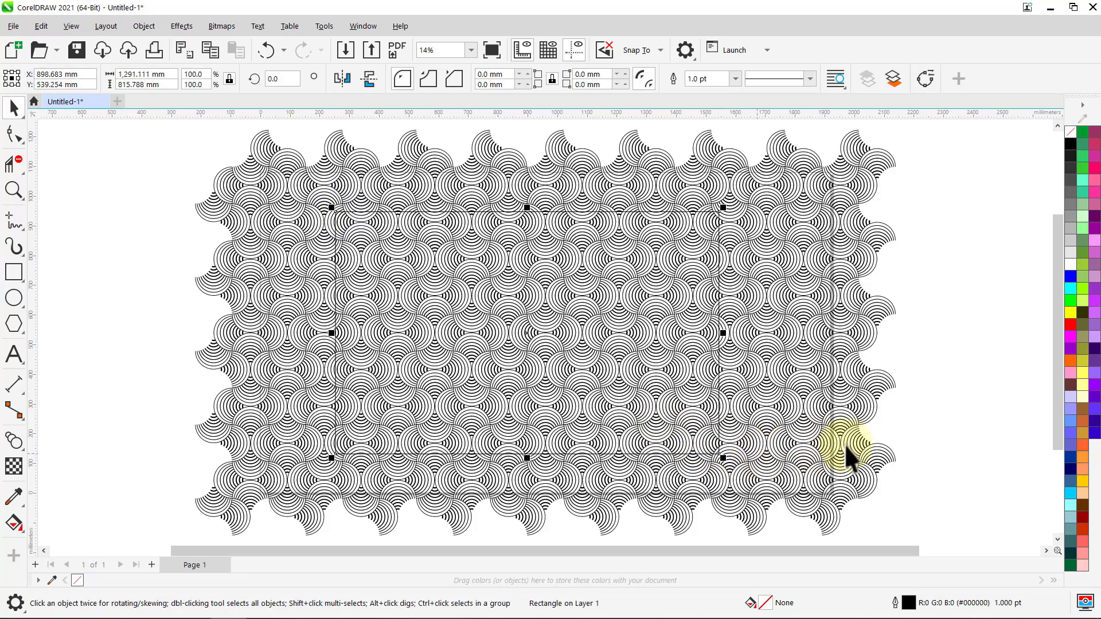
{"action": "left_click", "coordinate": [1071, 265]}
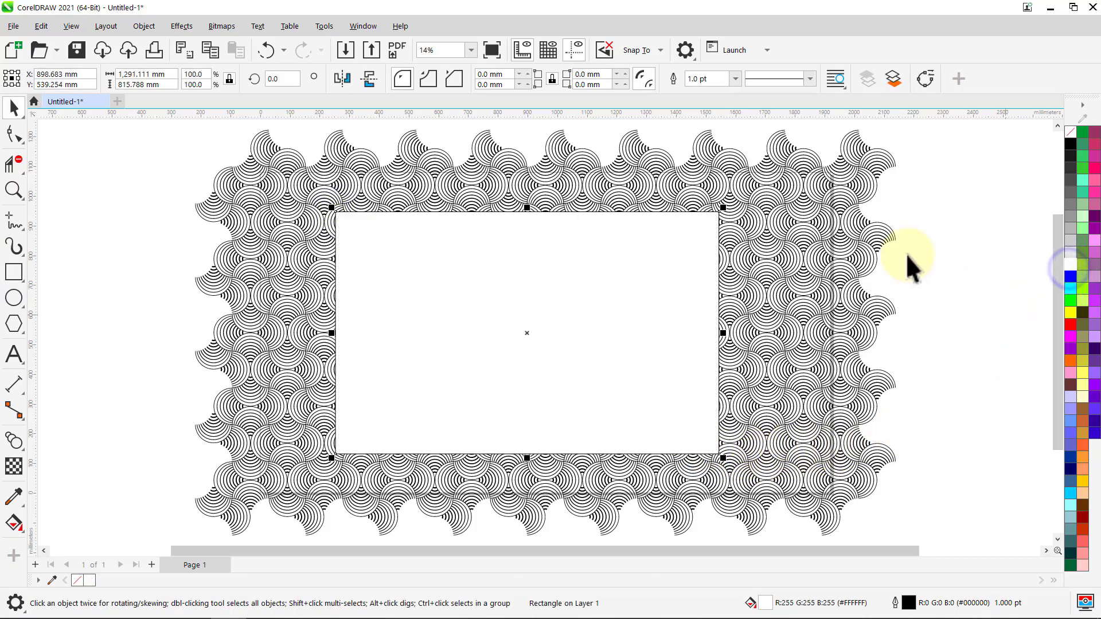
Step: Remove the white rectangle's outline and center the rectangle on the page
{"action": "left_click", "coordinate": [735, 81]}
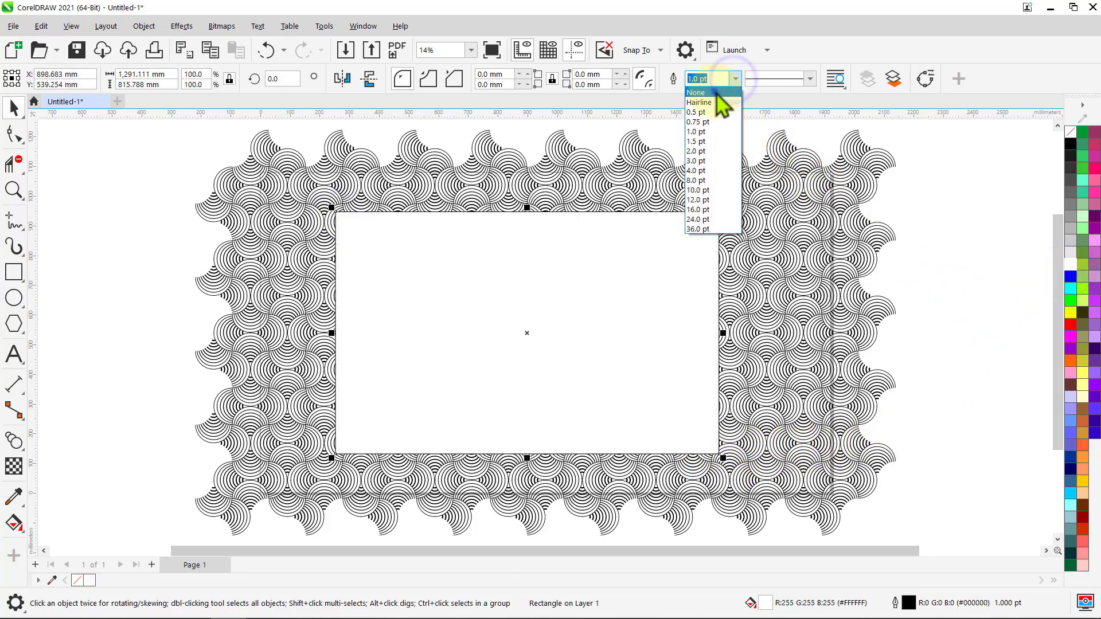
{"action": "left_click", "coordinate": [721, 106]}
{"action": "key", "text": "p"}
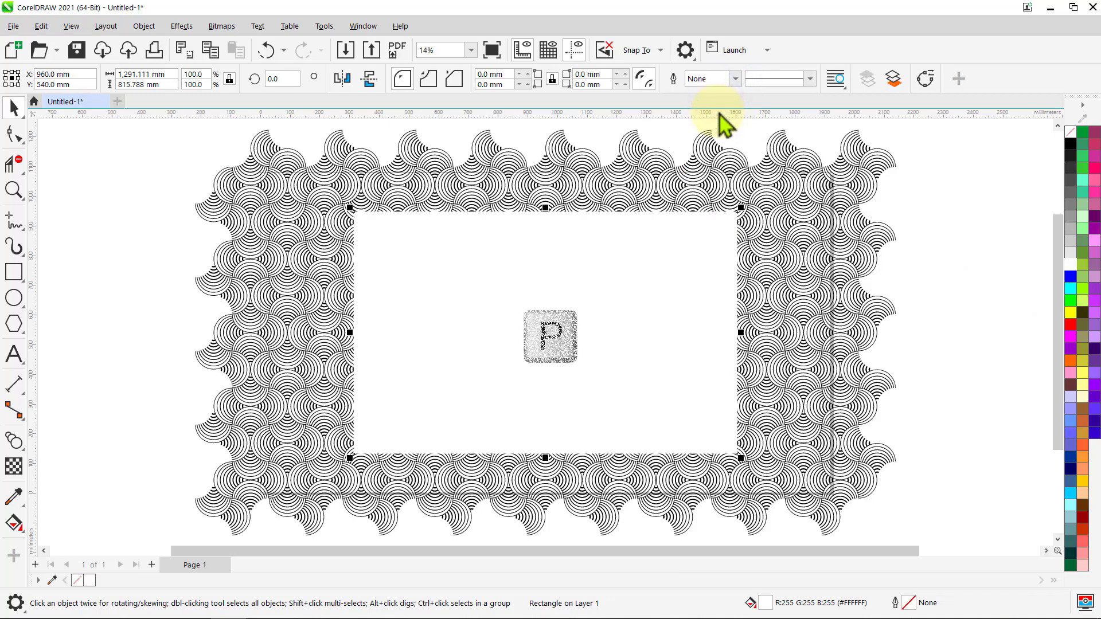
Step: Resize the white rectangle without keeping its proportions to 1,920 mm wide and 1,080 mm high, matching the page
{"action": "left_click", "coordinate": [229, 79]}
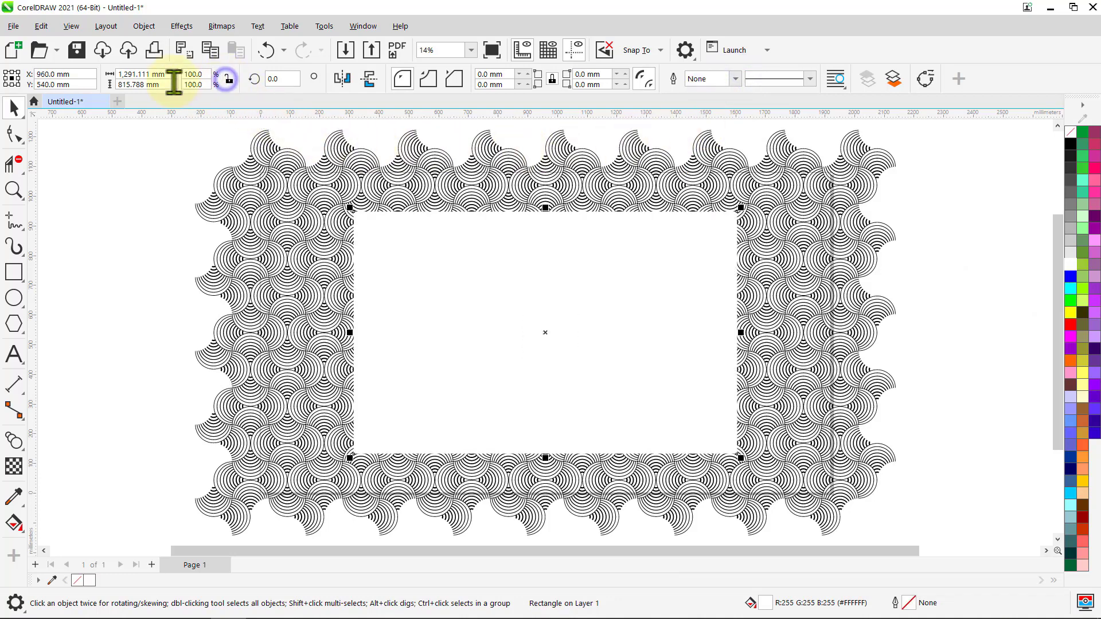
{"action": "double_click", "coordinate": [124, 74]}
{"action": "type", "text": "1,920"}
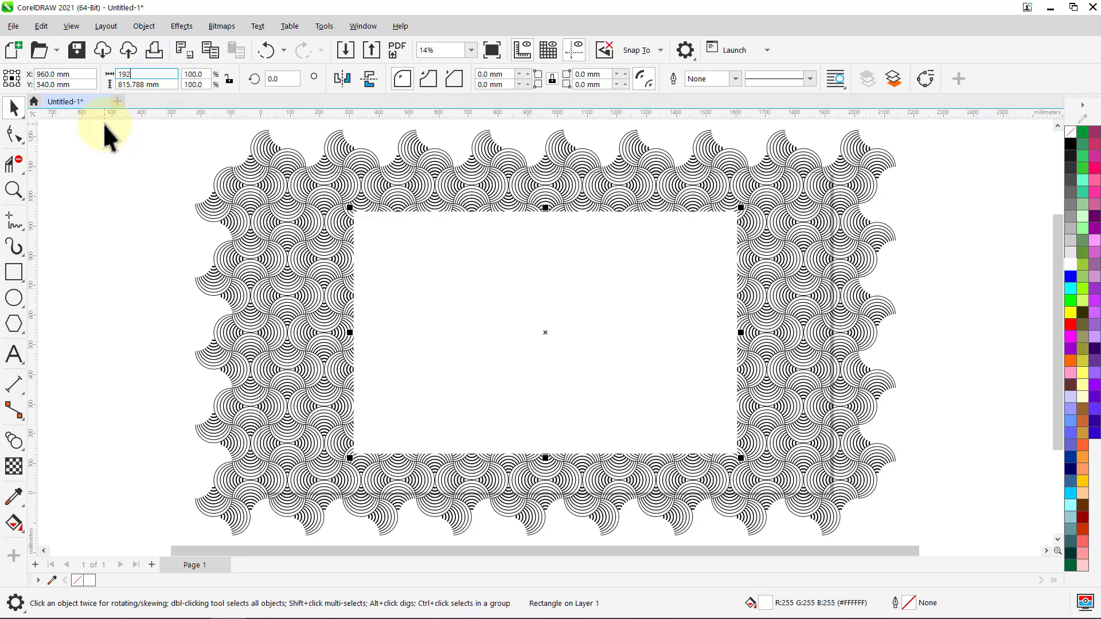
{"action": "key", "text": "Return"}
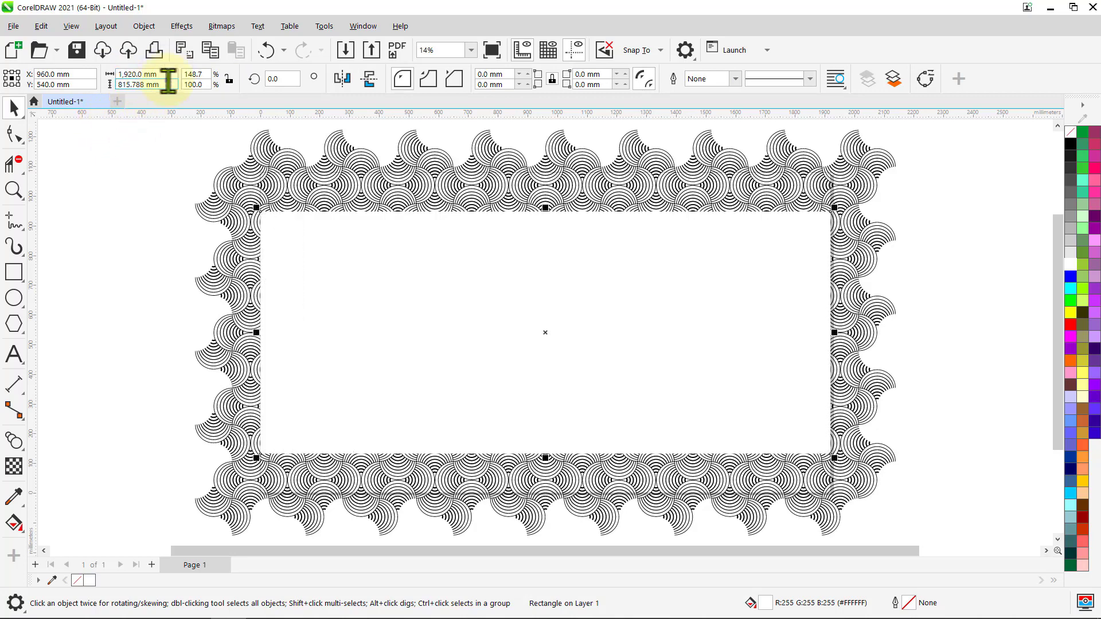
{"action": "double_click", "coordinate": [134, 84]}
{"action": "type", "text": "1,0"}
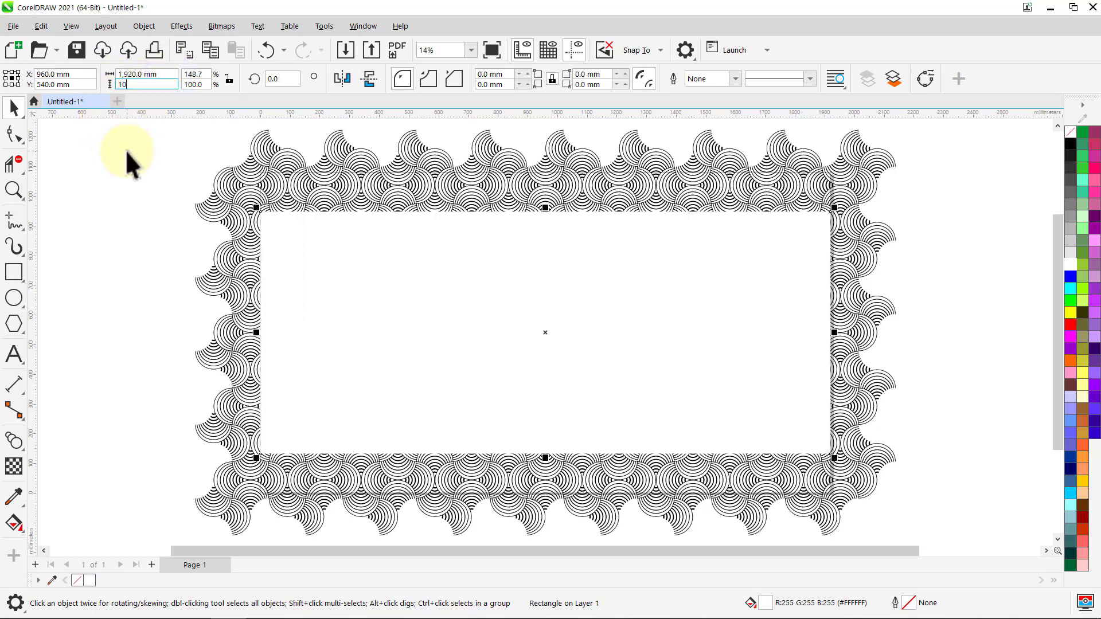
{"action": "type", "text": "80"}
{"action": "key", "text": "Return"}
{"action": "left_click", "coordinate": [135, 151]}
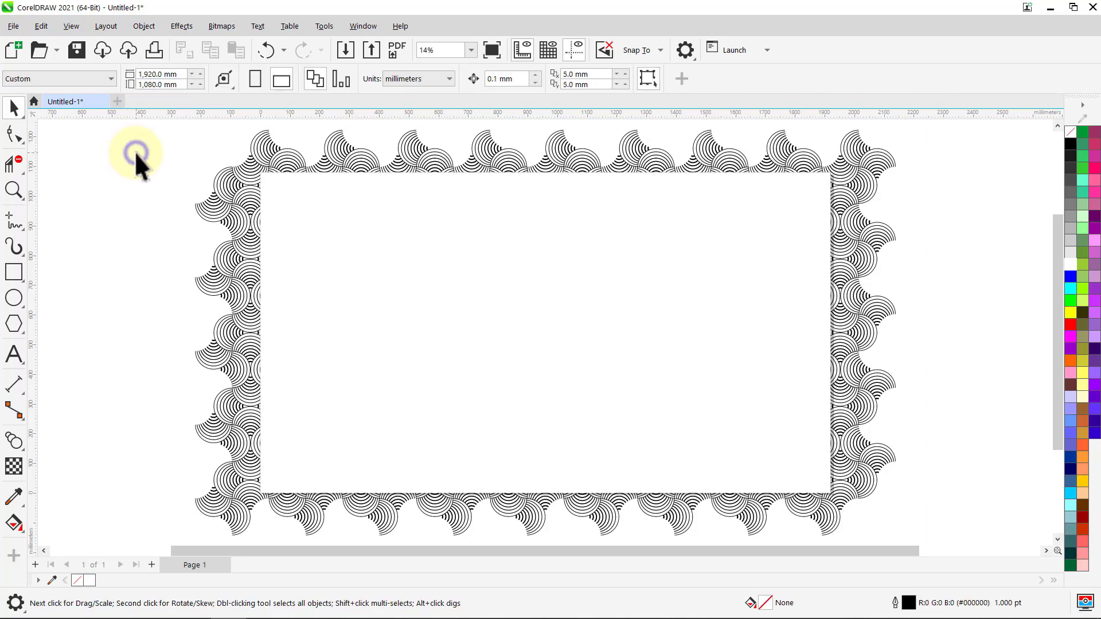
Step: PowerClip the welded pattern inside the white page-sized rectangle
{"action": "right_click", "coordinate": [851, 196]}
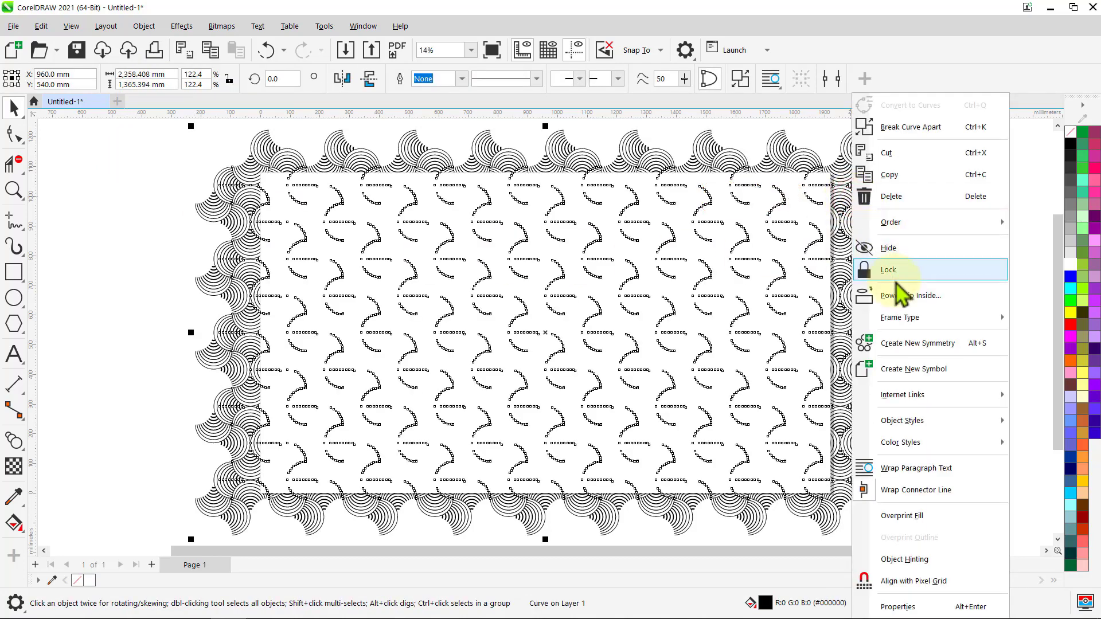
{"action": "left_click", "coordinate": [895, 293]}
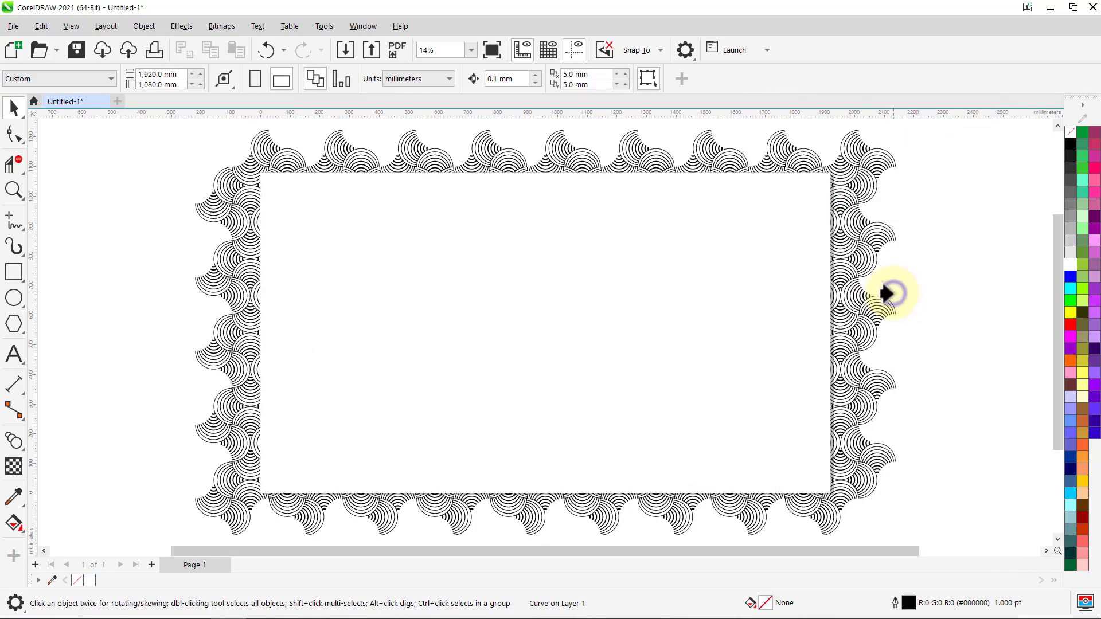
{"action": "left_click", "coordinate": [805, 189]}
Step: Deselect everything and view the clipped pattern in full-screen preview
{"action": "left_click", "coordinate": [1035, 135]}
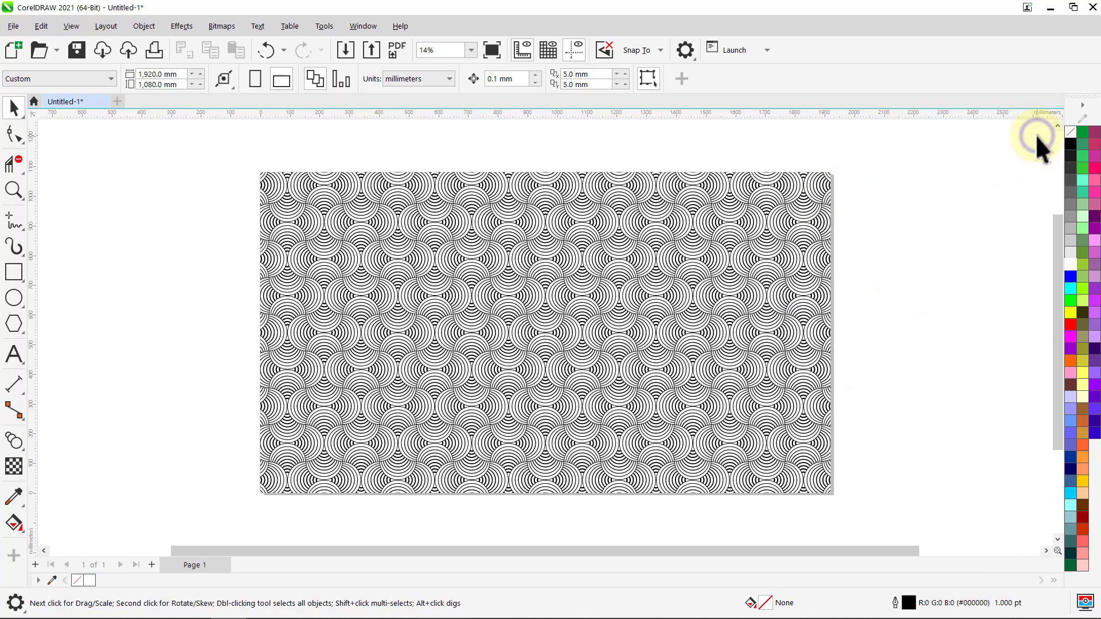
{"action": "key", "text": "F4"}
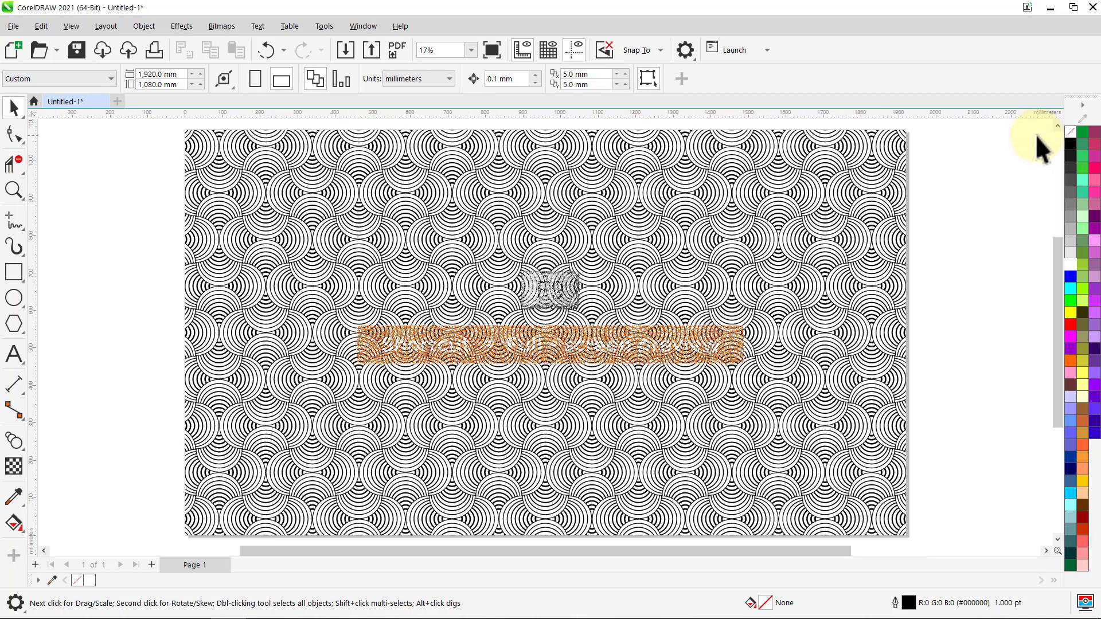
{"action": "key", "text": "F9"}
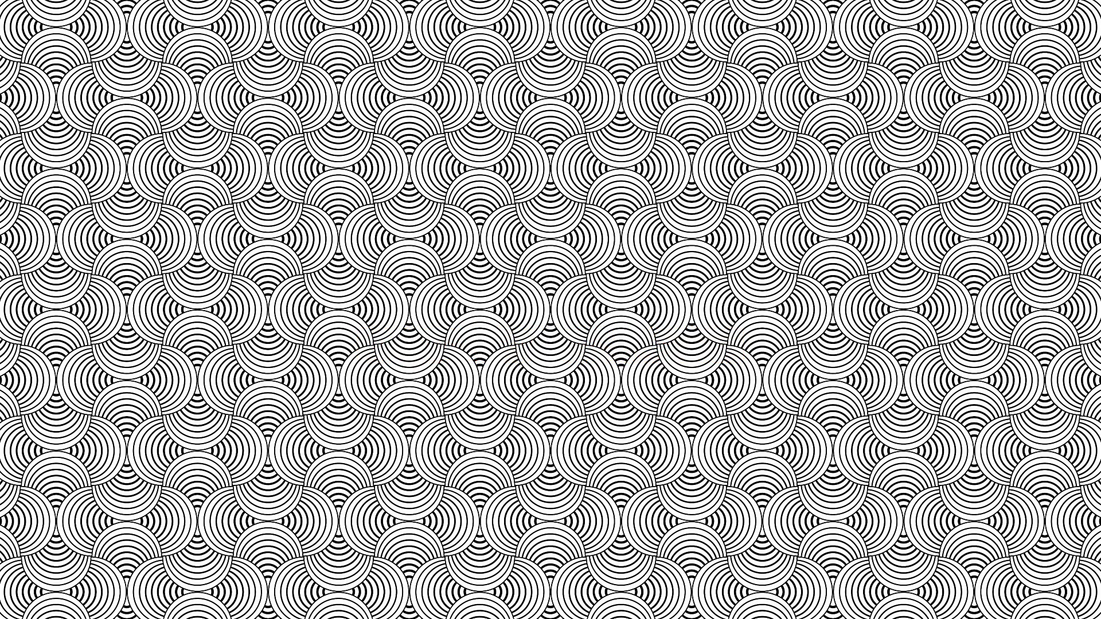